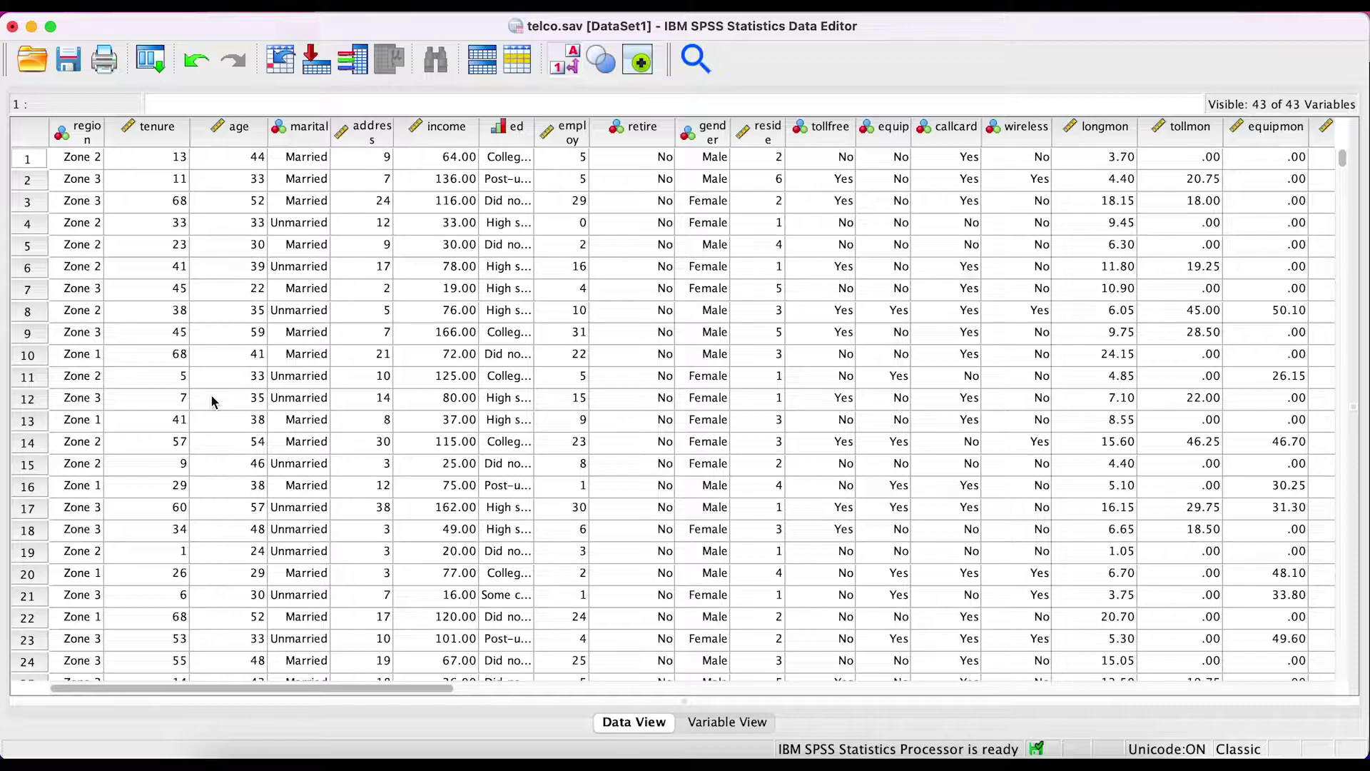
# Set up Visual Binning for the Age in years variable and name the binned variable Age1.
pyautogui.click(341, 8)
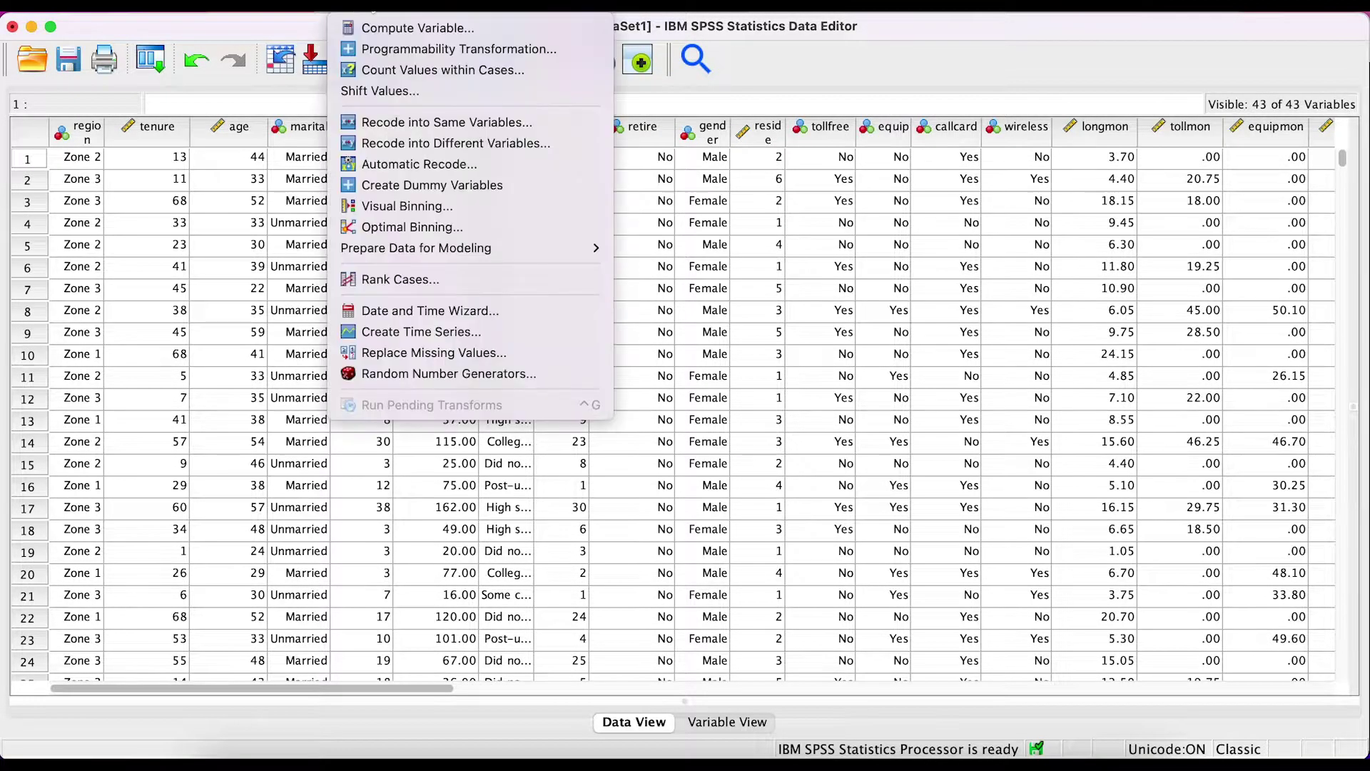
pyautogui.click(399, 214)
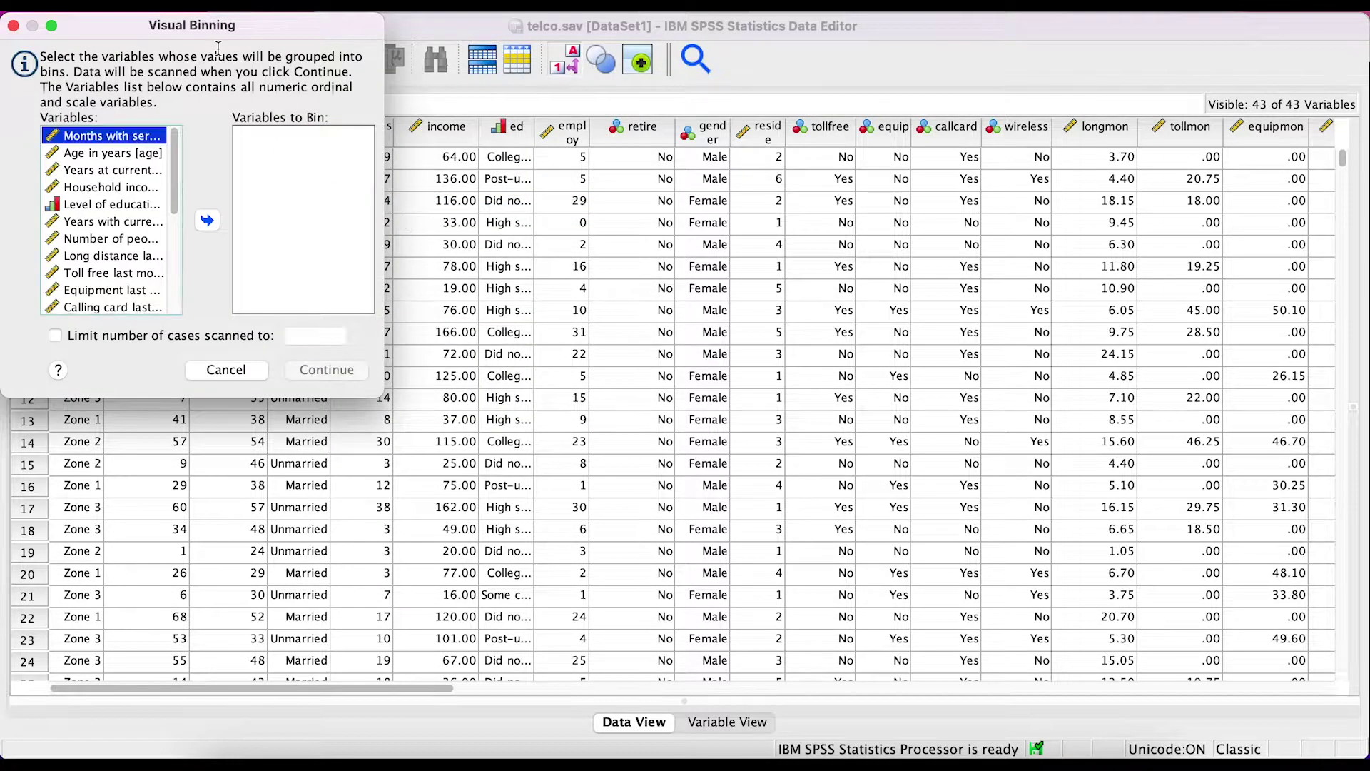
pyautogui.moveTo(214, 32); pyautogui.dragTo(632, 133)
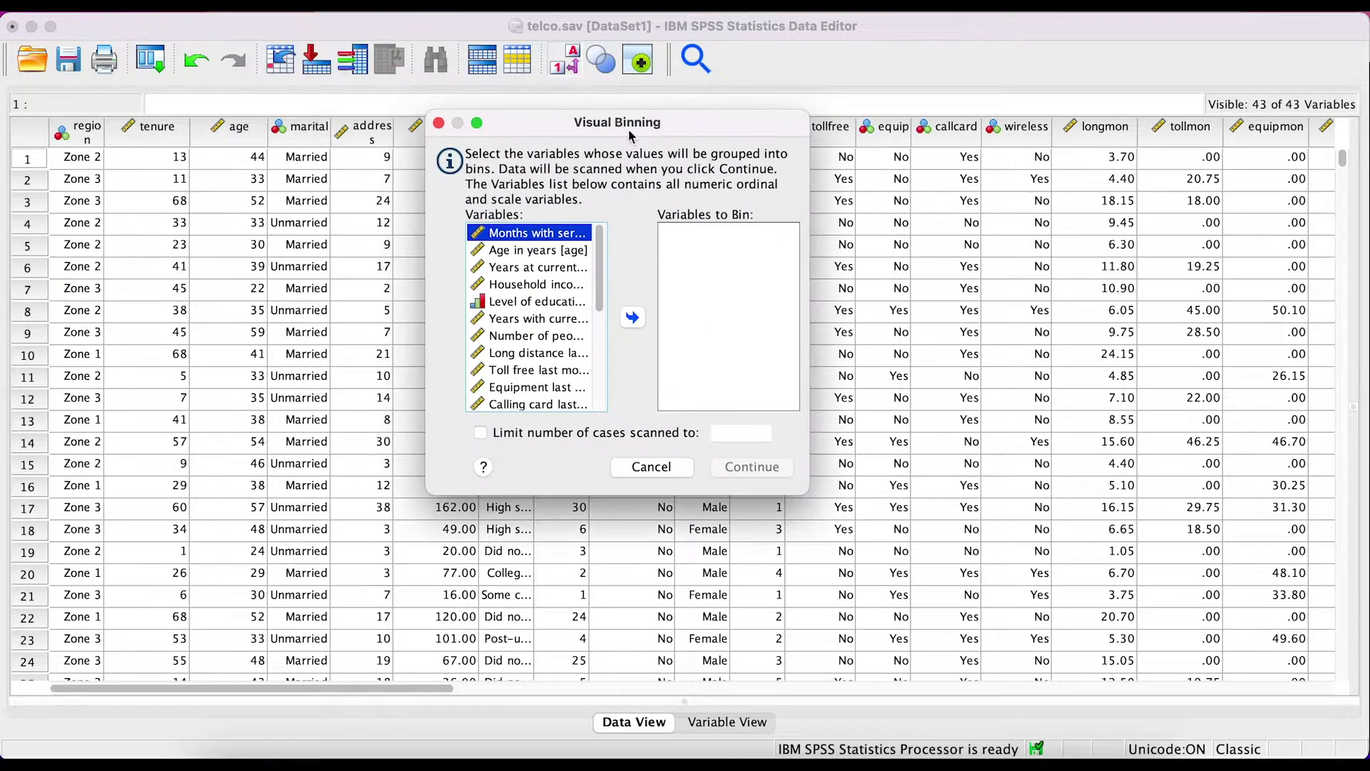
pyautogui.click(528, 250)
pyautogui.click(632, 317)
pyautogui.click(749, 466)
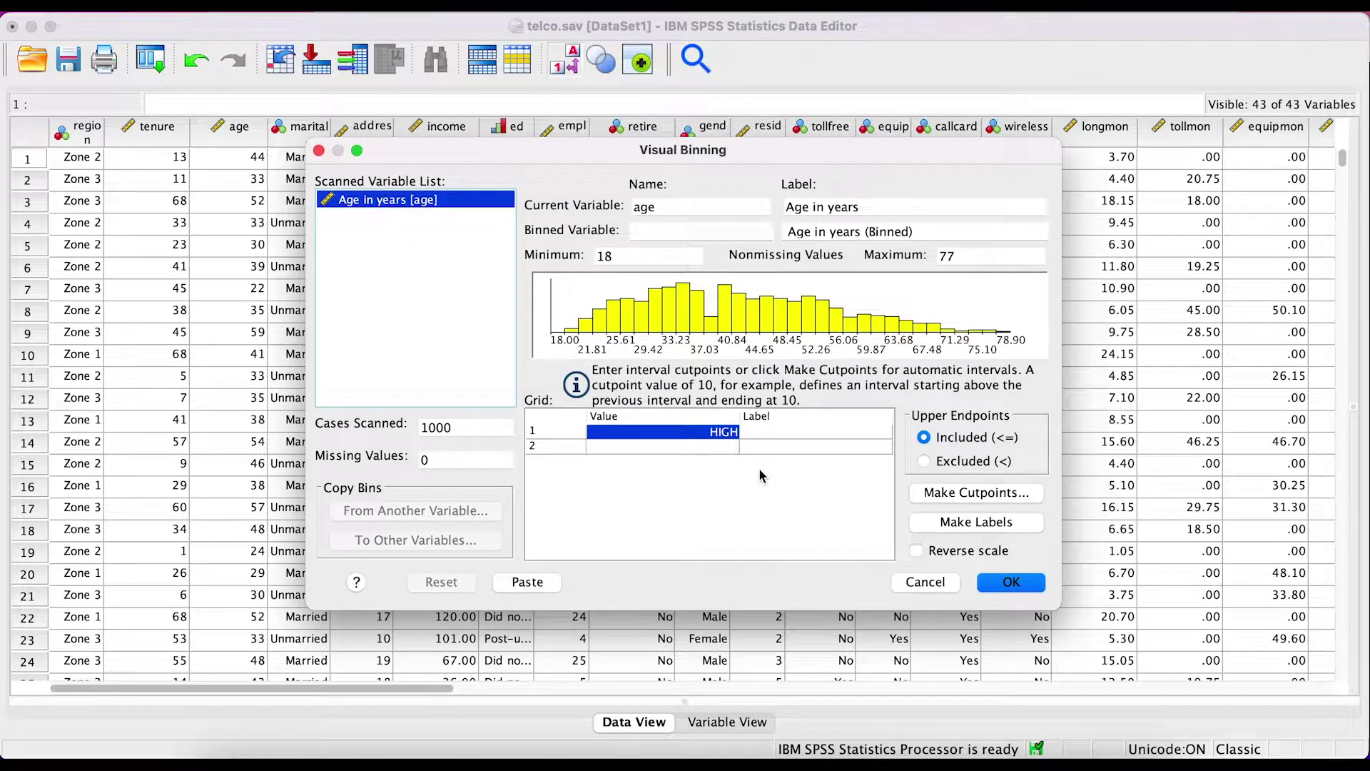
pyautogui.click(637, 234)
pyautogui.write('Age1')
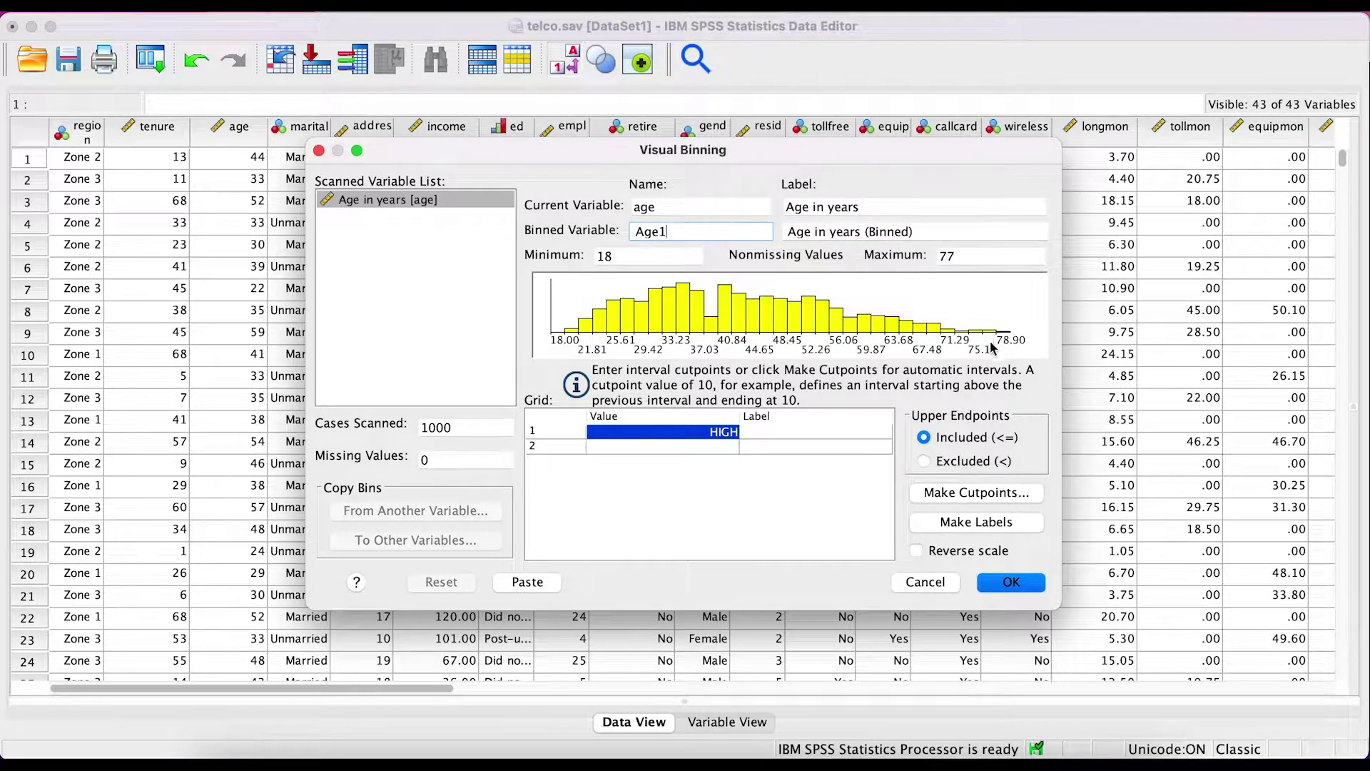
# Apply equal-width cutpoints to the age bins, with the first cutpoint at 18 and 3 cutpoints.
pyautogui.click(967, 494)
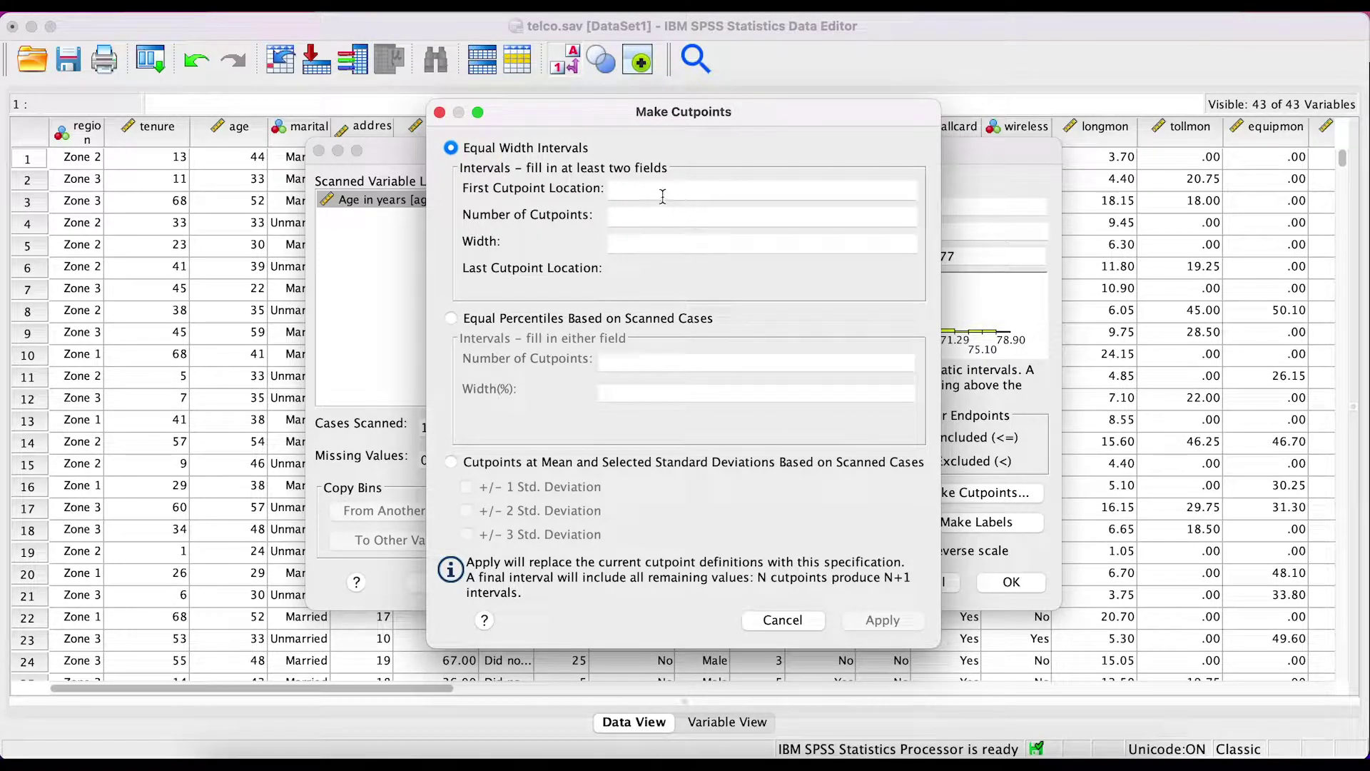
pyautogui.click(640, 189)
pyautogui.moveTo(660, 123); pyautogui.dragTo(251, 184)
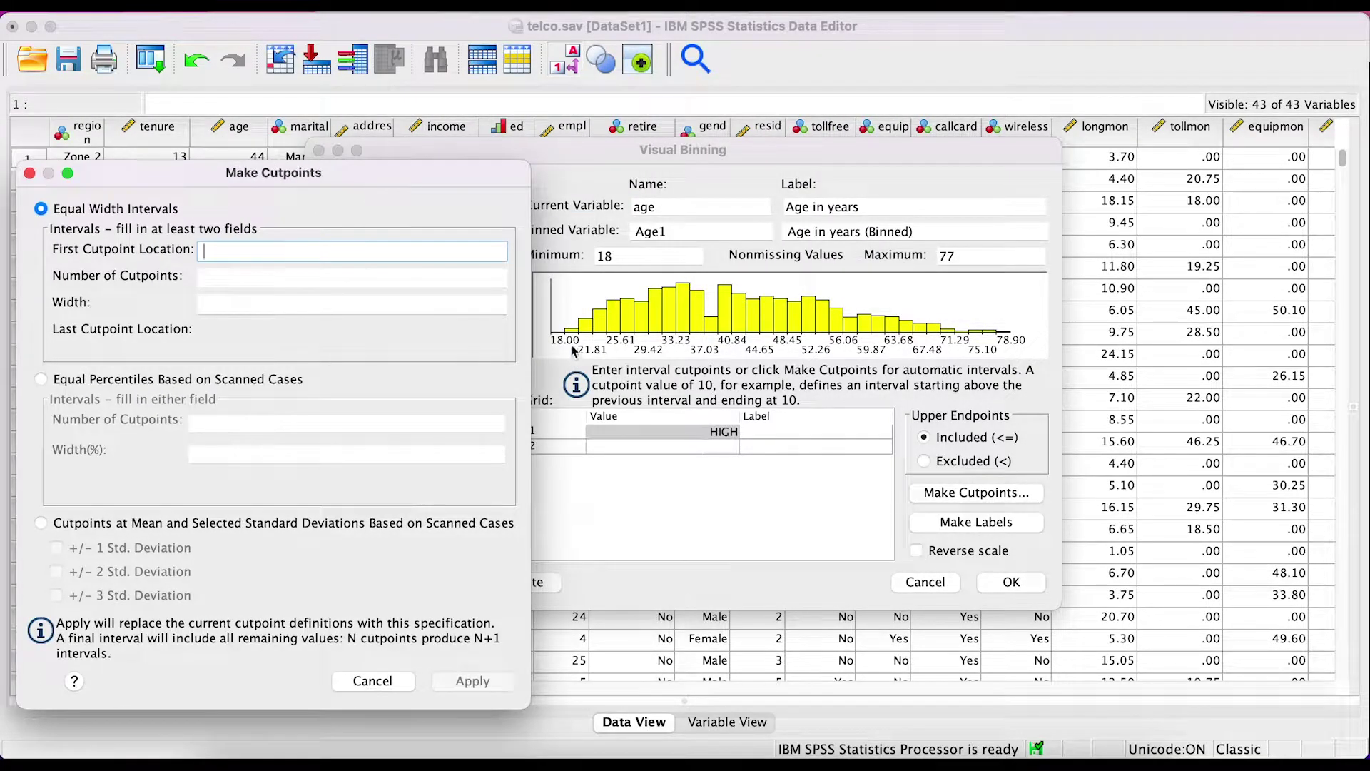
pyautogui.write('18')
pyautogui.click(260, 279)
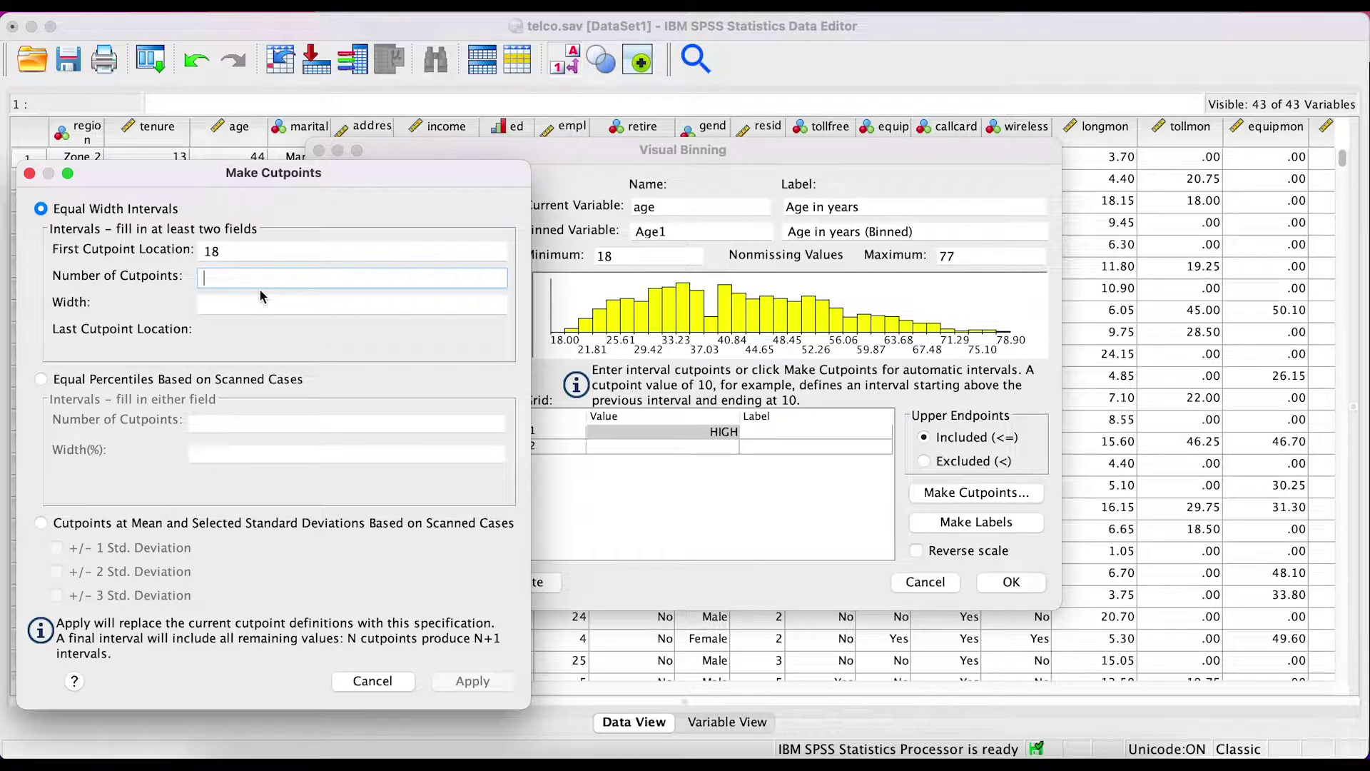
pyautogui.write('3')
pyautogui.click(276, 304)
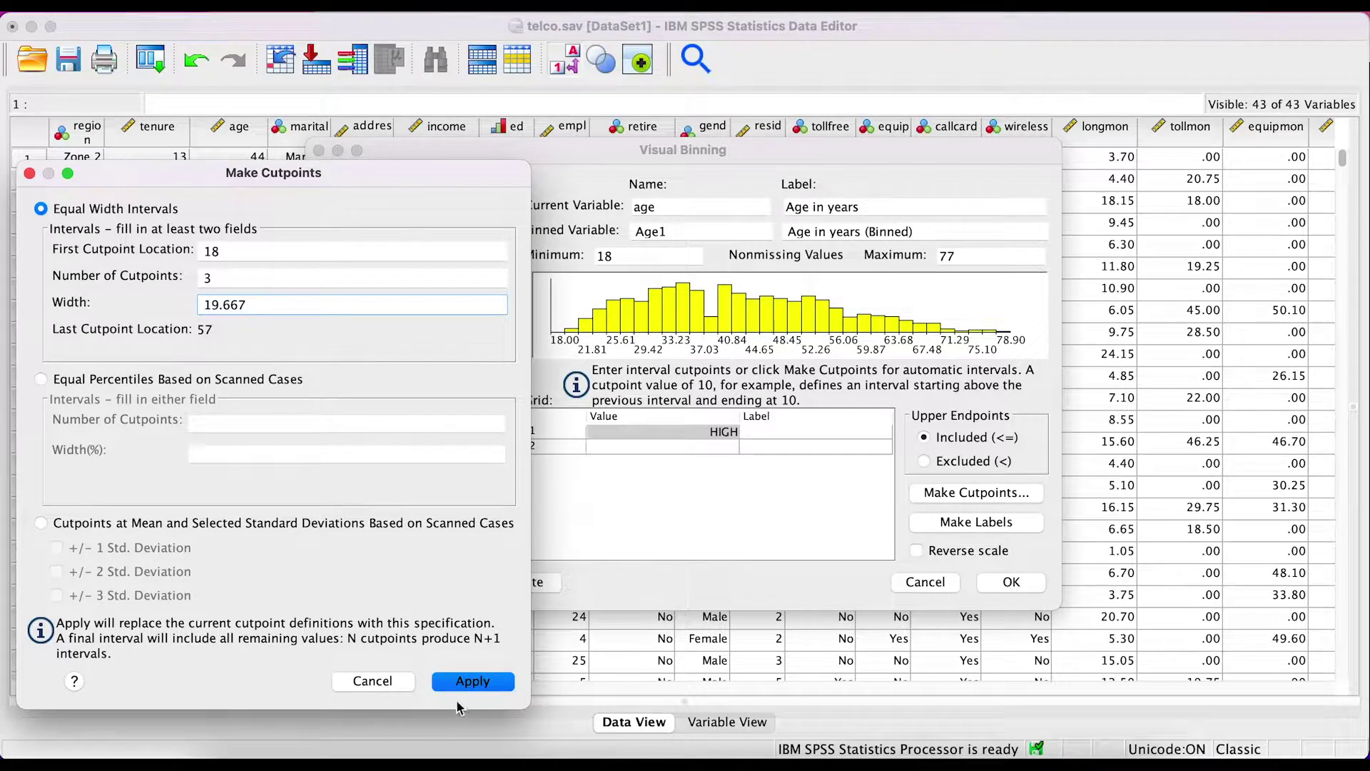
pyautogui.click(475, 682)
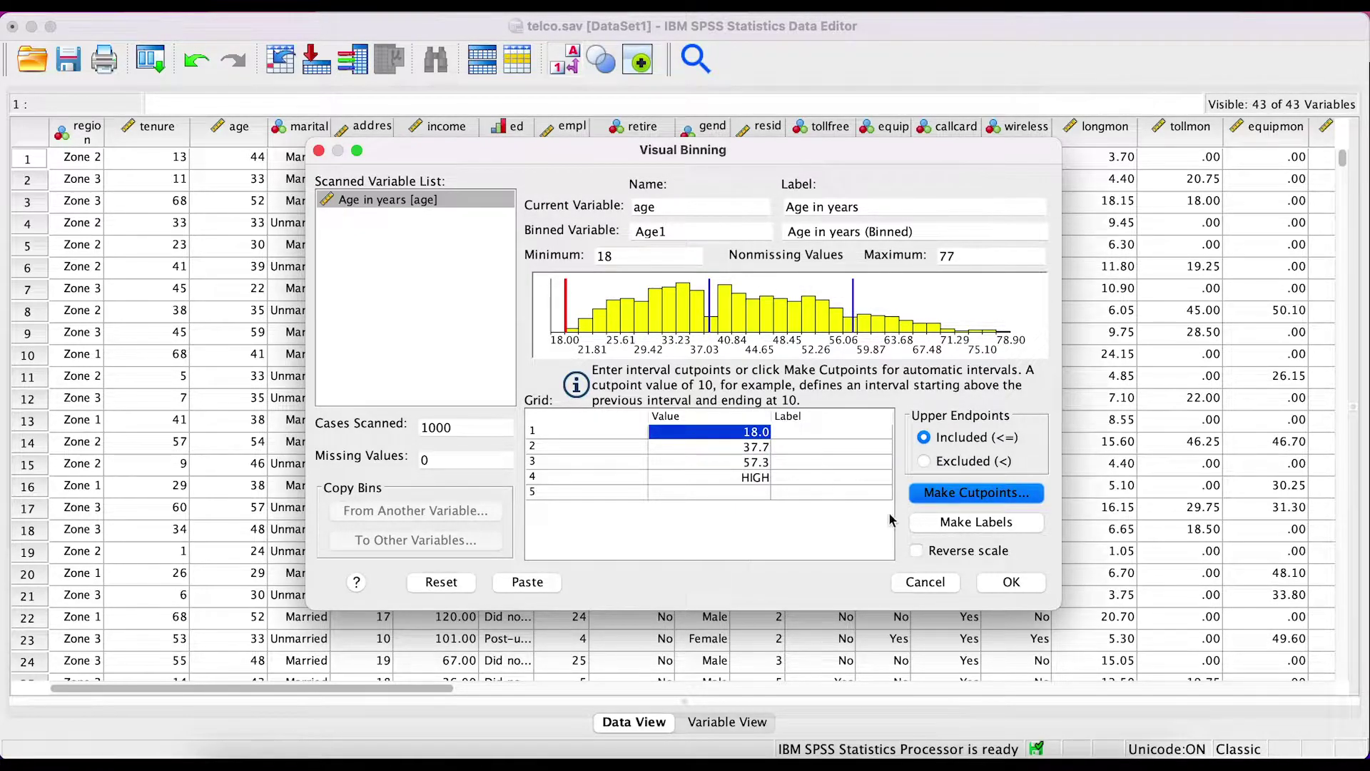
# Generate automatic labels for the age intervals and create the Age1 variable.
pyautogui.click(956, 523)
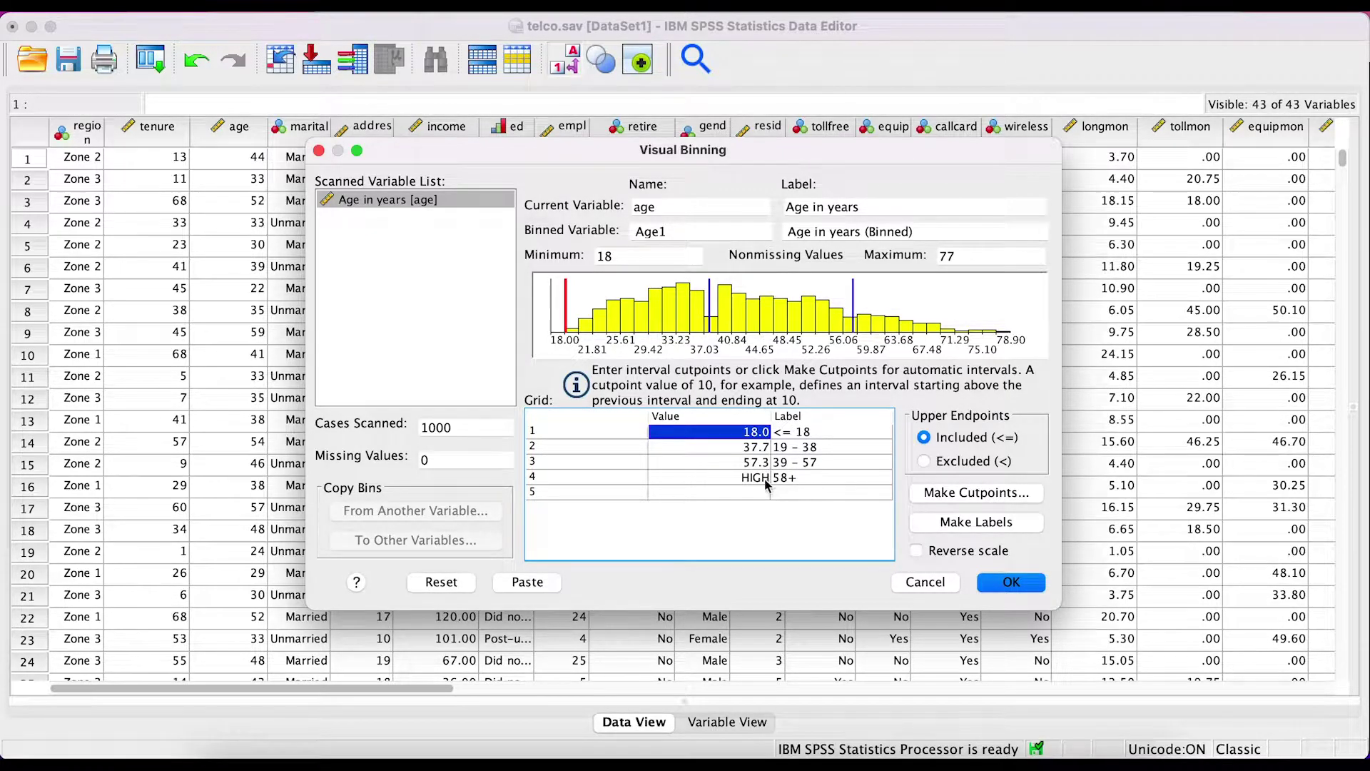
pyautogui.click(1011, 582)
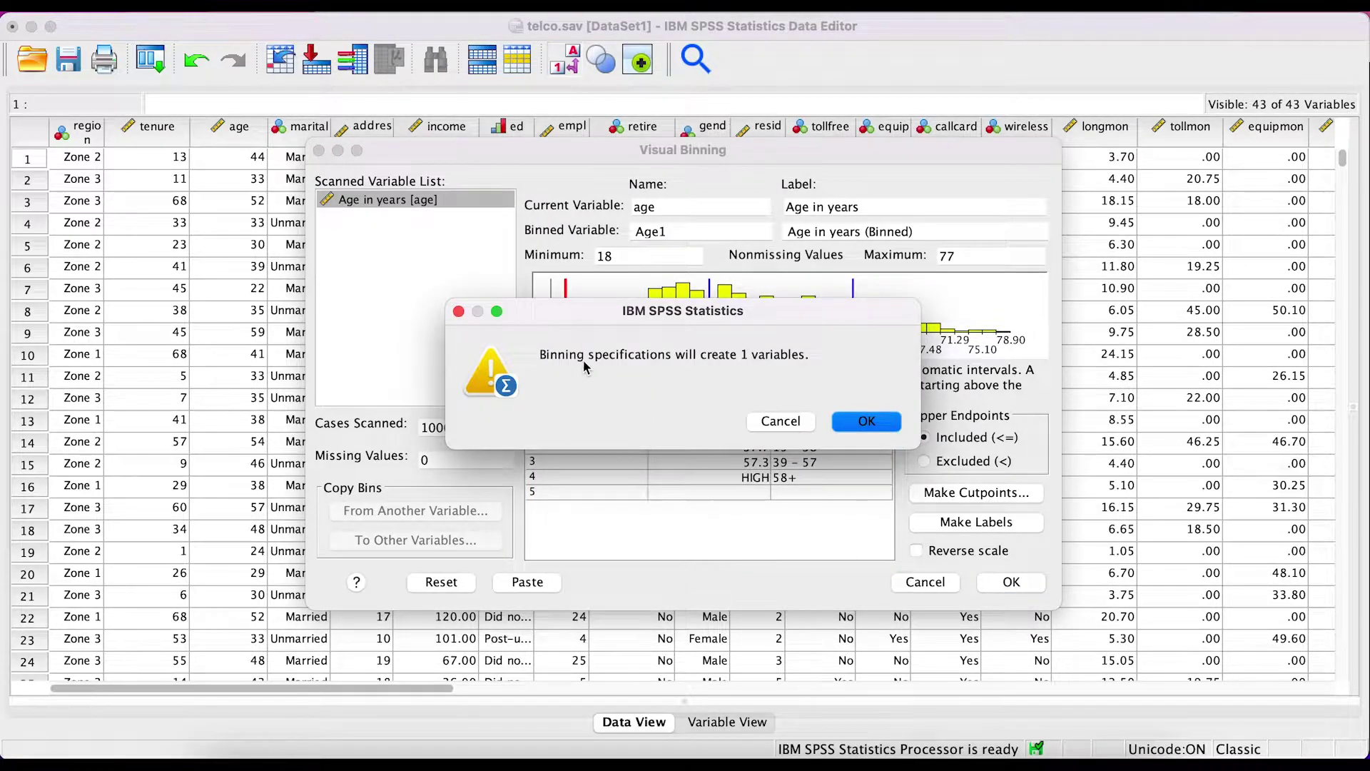
pyautogui.click(867, 421)
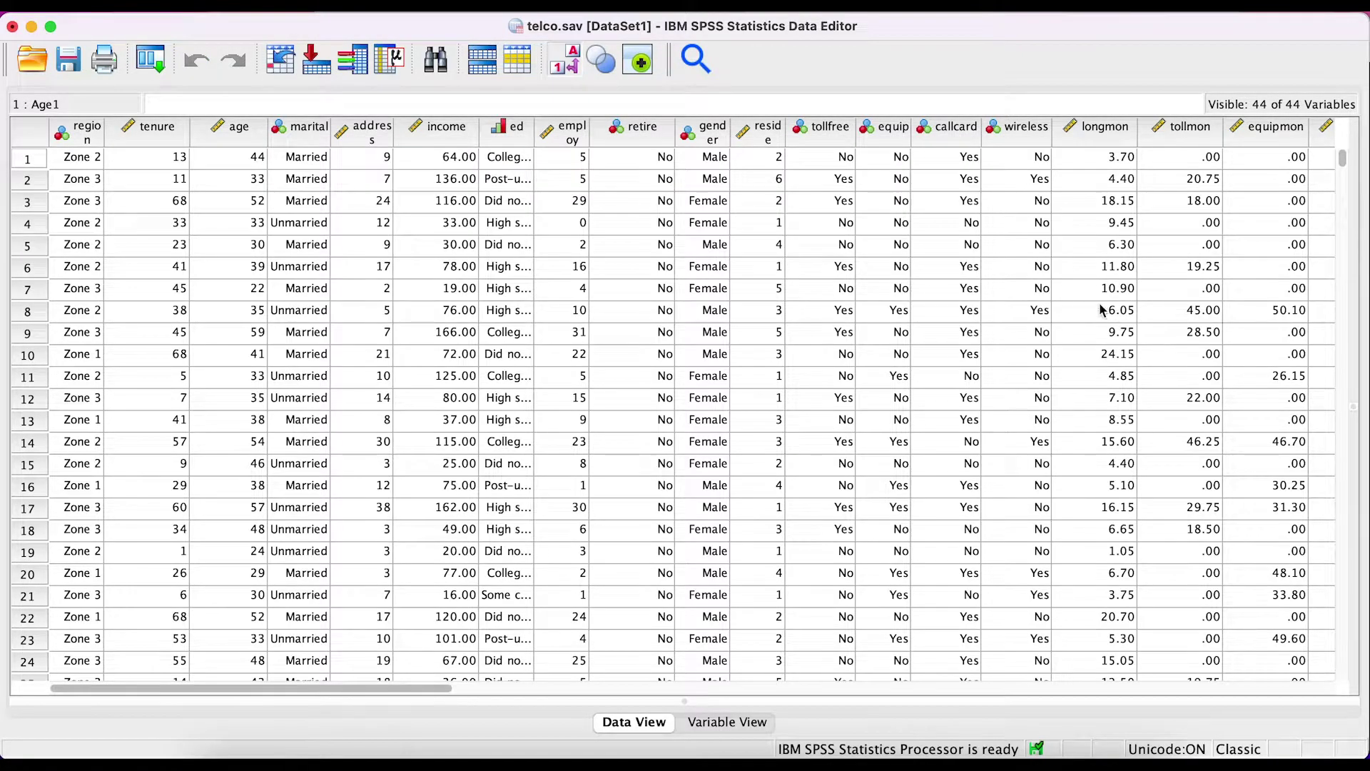
# Examine the Age1 column in the data and the value labels defined for Age1.
pyautogui.hscroll(15, 1099, 321)
pyautogui.hscroll(10, 1097, 325)
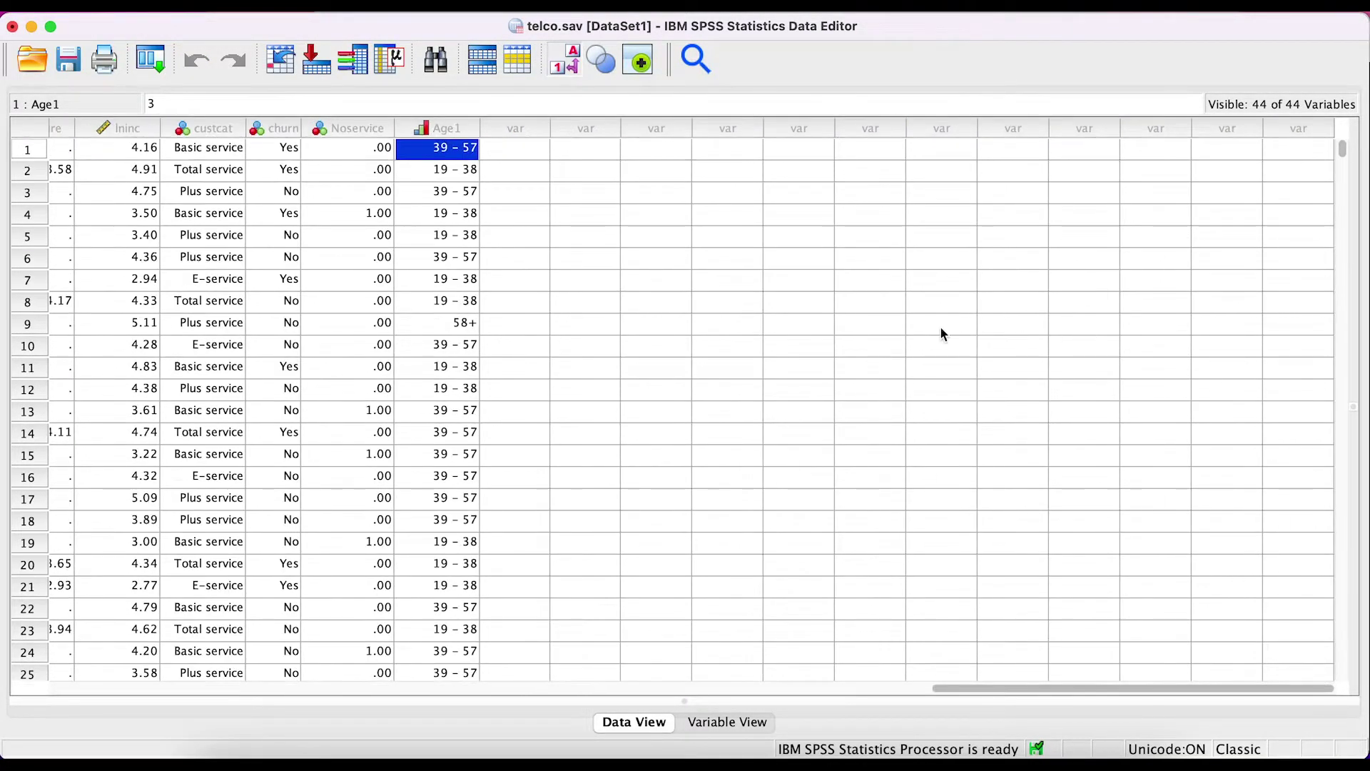
pyautogui.click(532, 222)
pyautogui.click(447, 151)
pyautogui.click(732, 722)
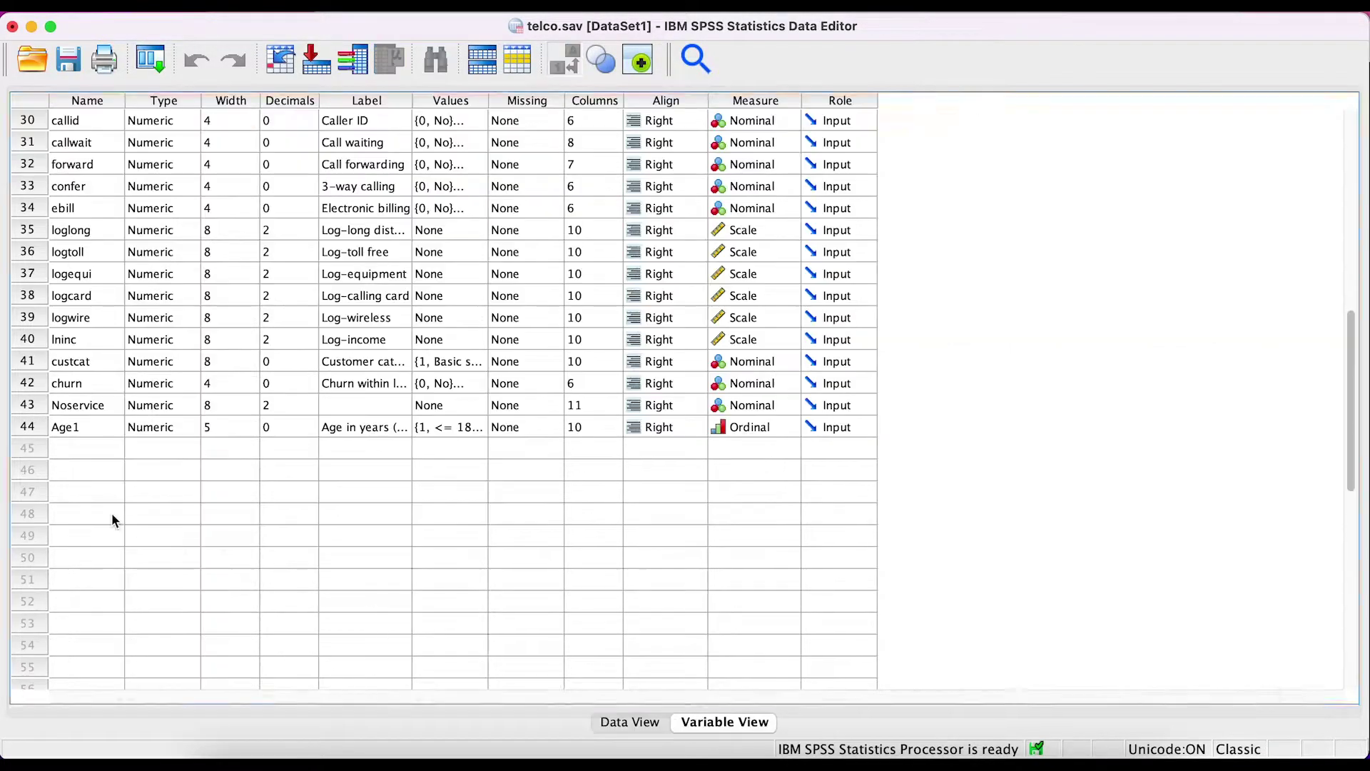
pyautogui.click(466, 433)
pyautogui.click(438, 433)
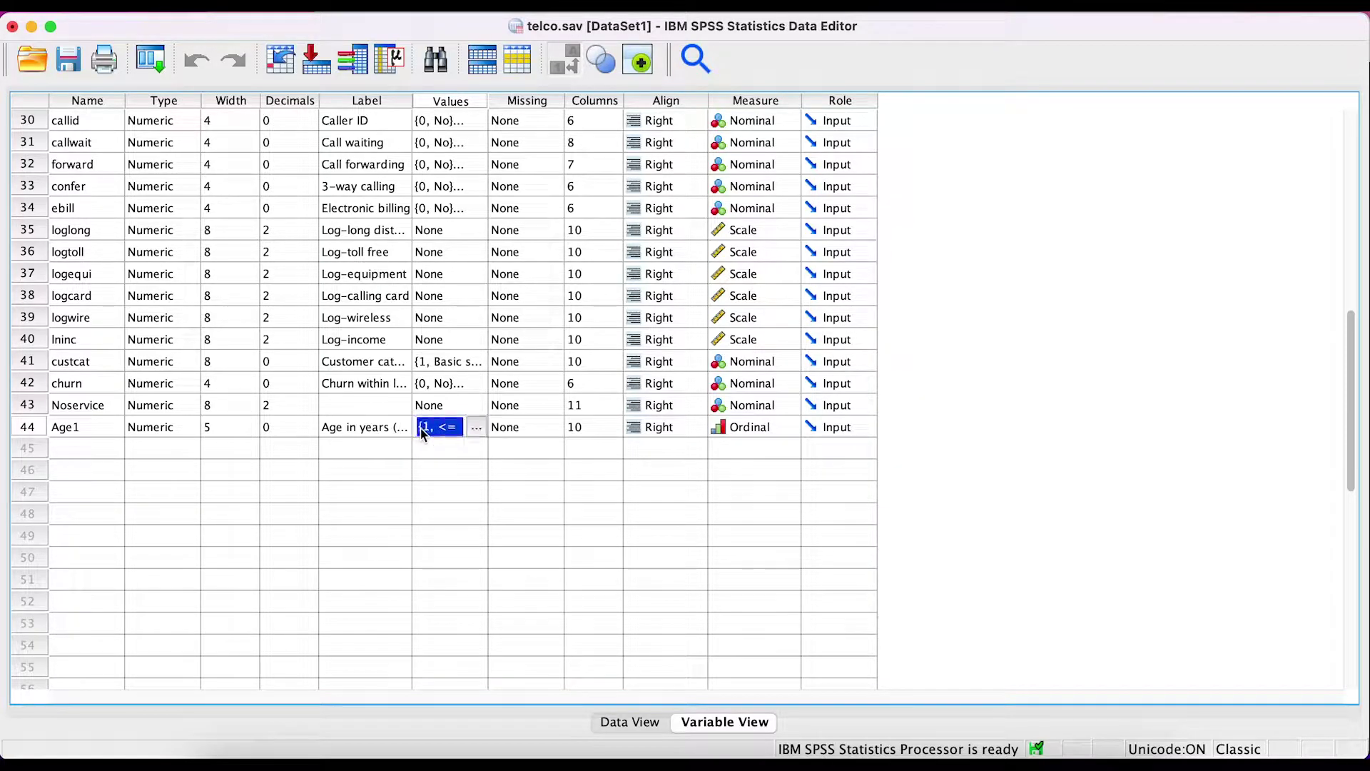
pyautogui.click(476, 427)
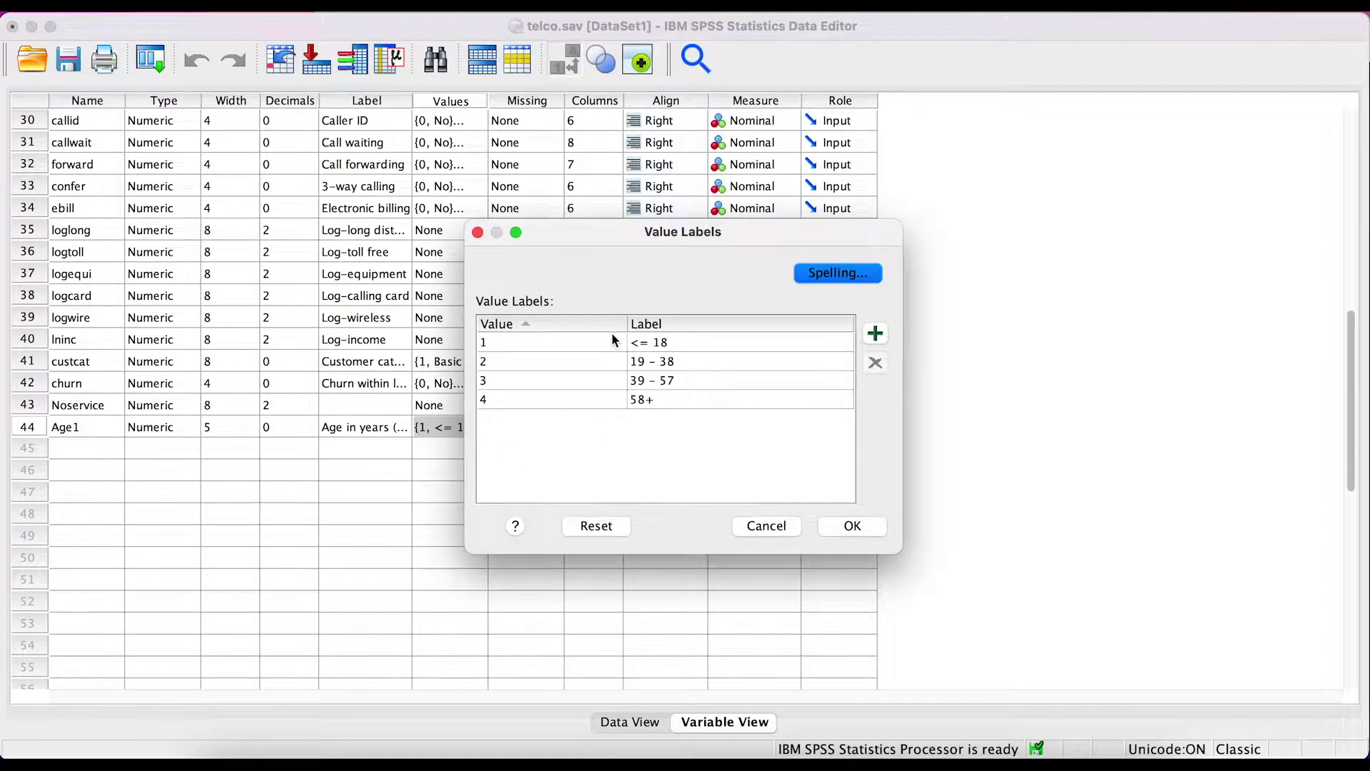
pyautogui.click(655, 366)
pyautogui.click(654, 383)
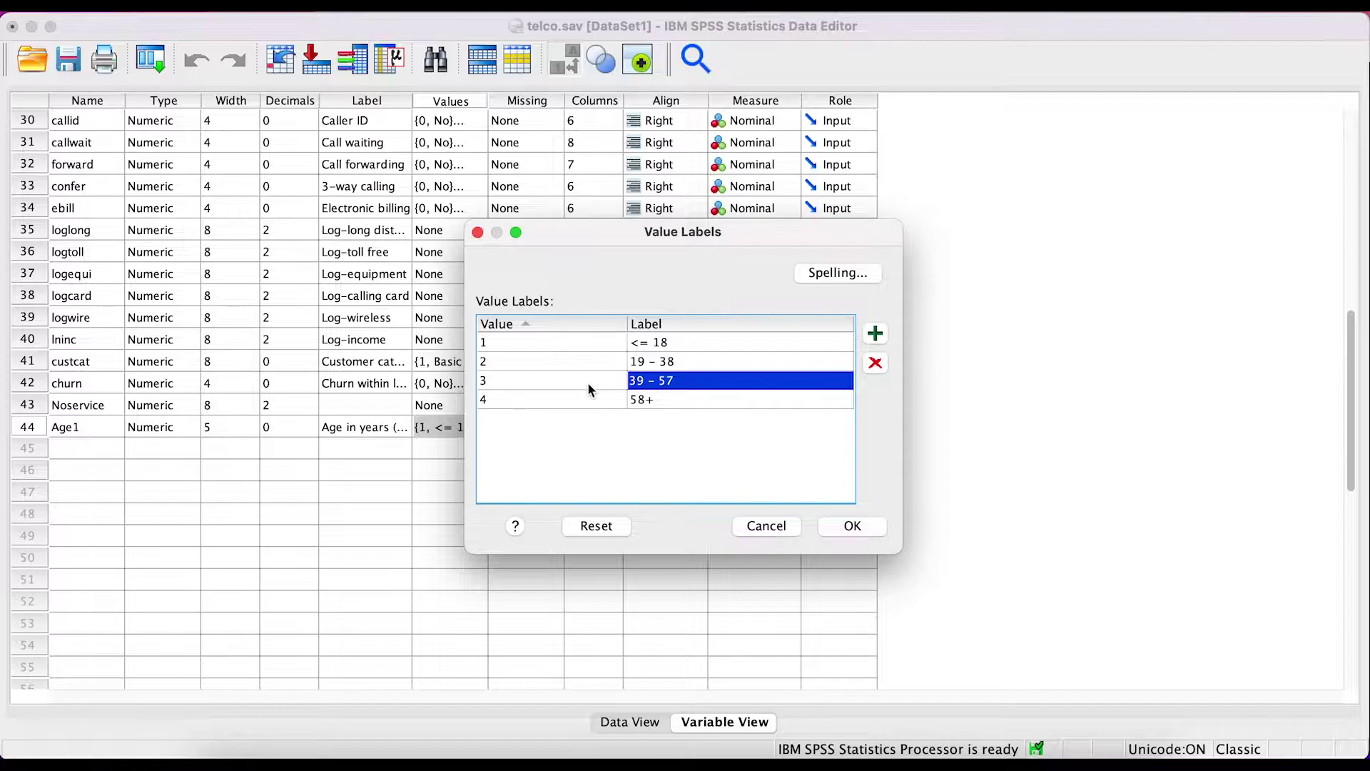
pyautogui.click(477, 232)
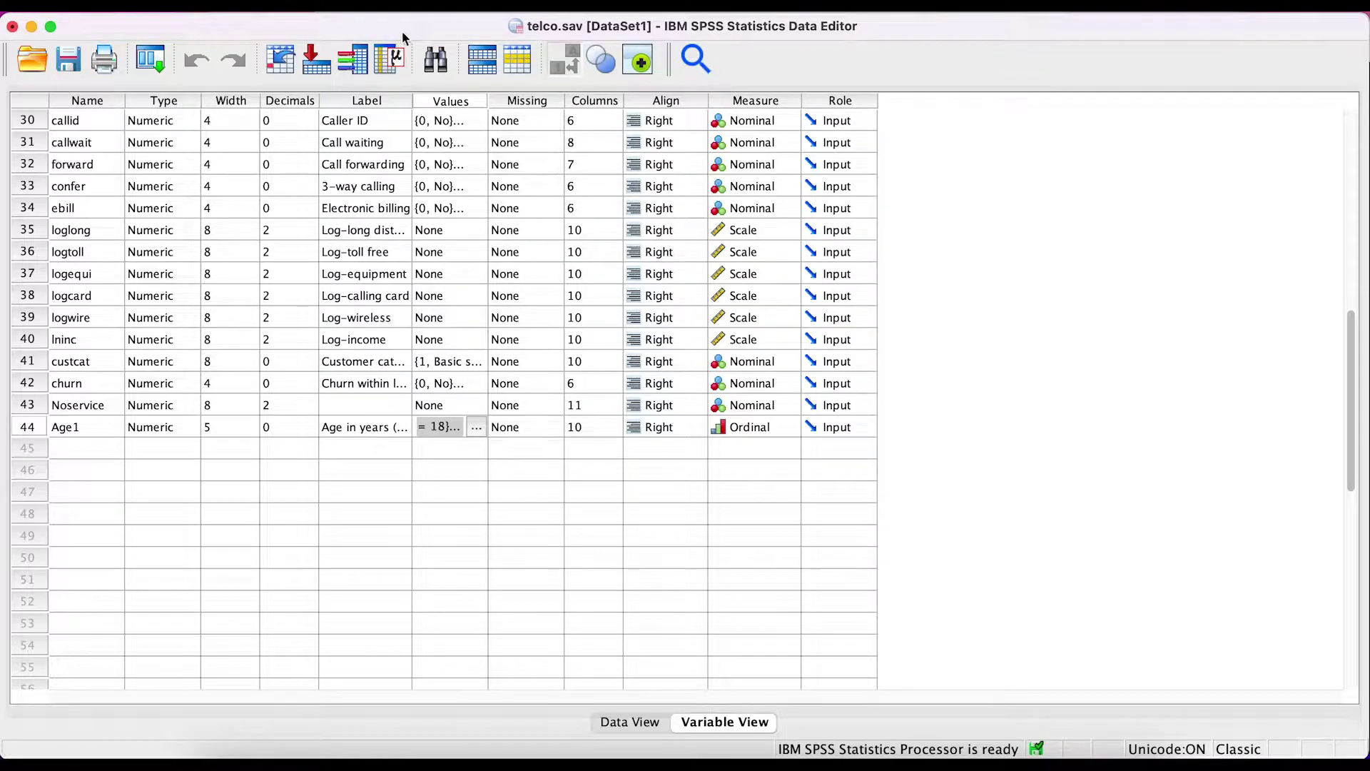
# Scan the original Age in years variable again for a second Visual Binning.
pyautogui.click(351, 6)
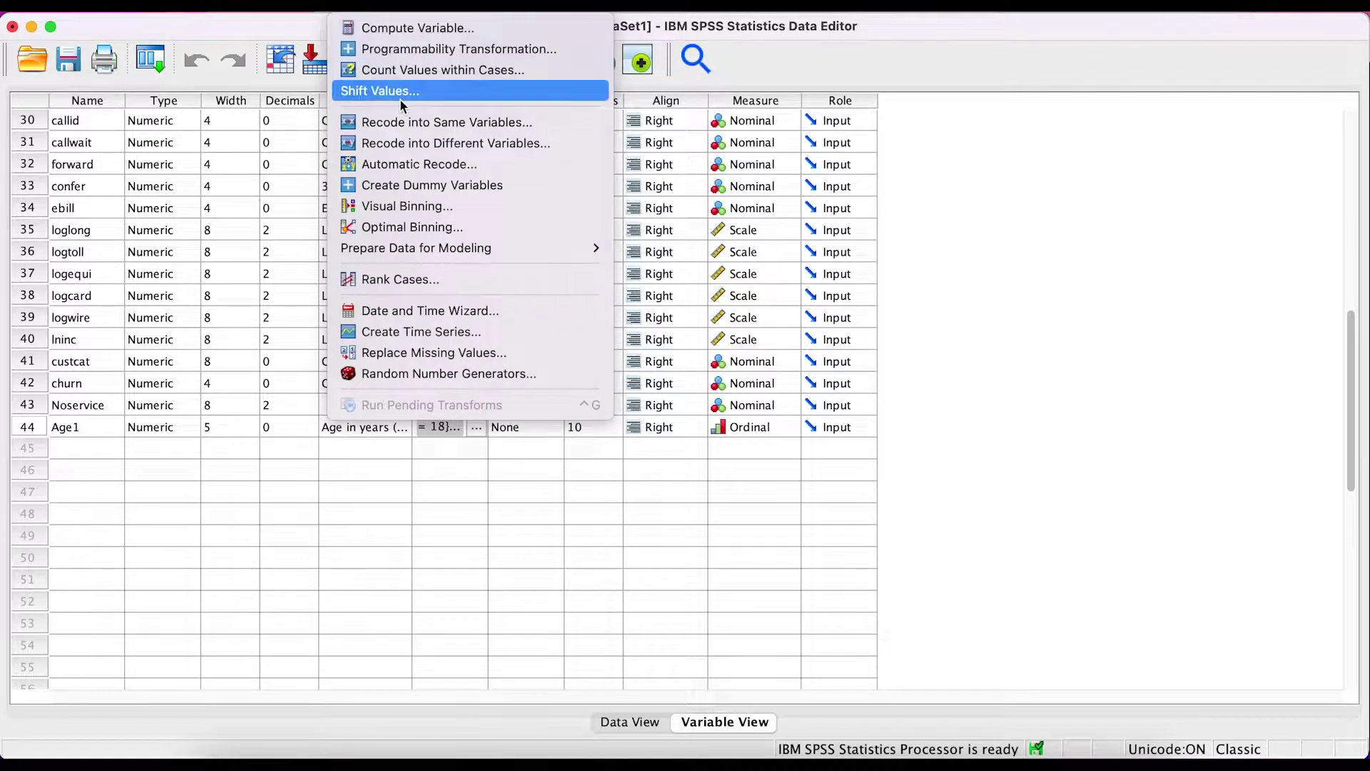
pyautogui.click(421, 207)
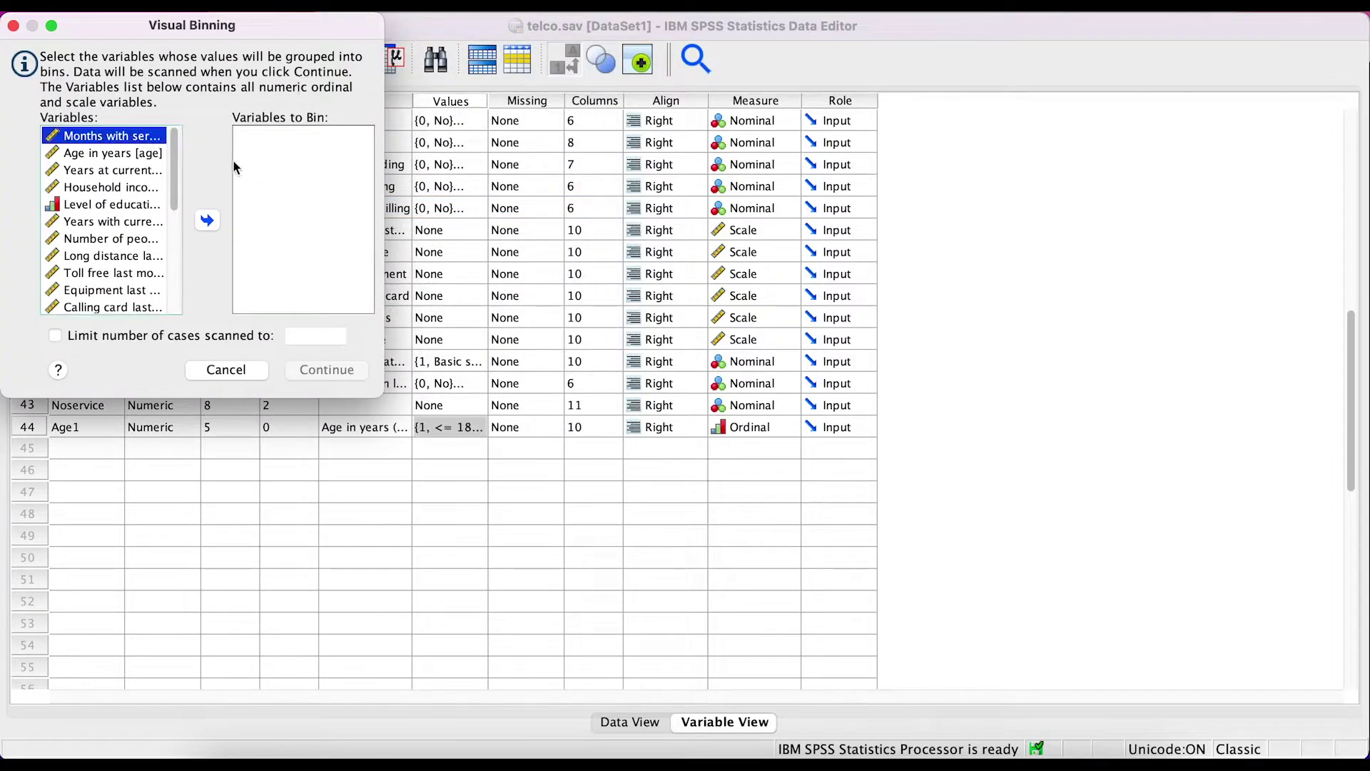
pyautogui.click(115, 153)
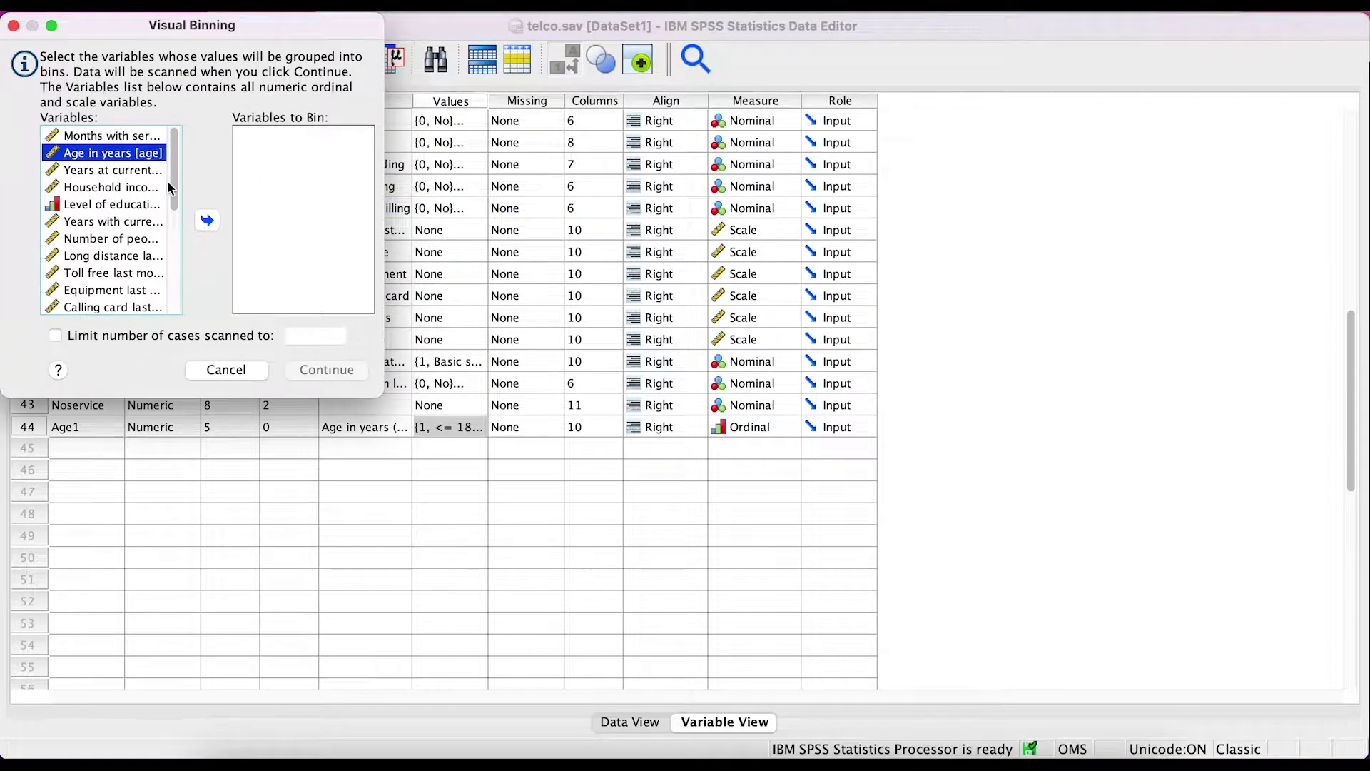
pyautogui.click(206, 219)
pyautogui.click(328, 370)
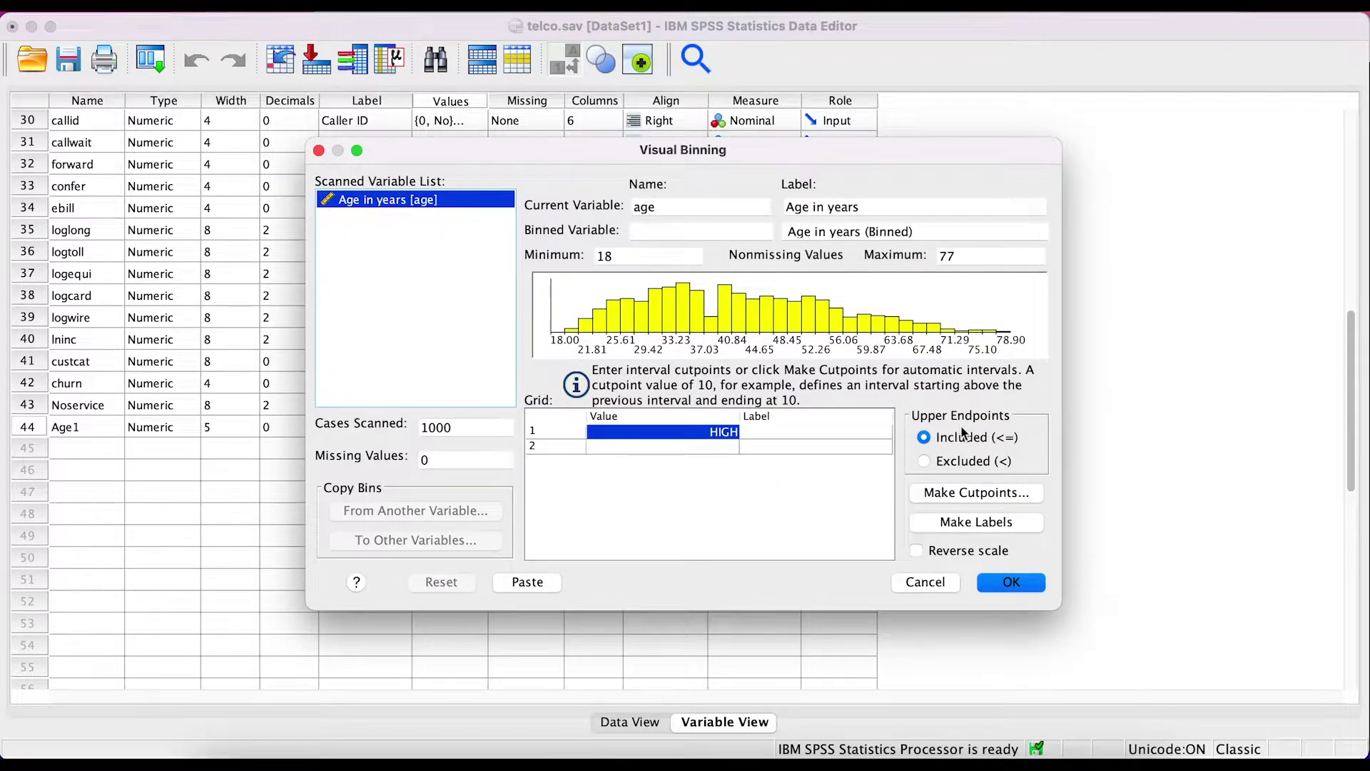
# Apply equal-percentile cutpoints based on scanned cases, using 3 cutpoints, and generate automatic labels for the intervals.
pyautogui.click(943, 494)
pyautogui.click(499, 318)
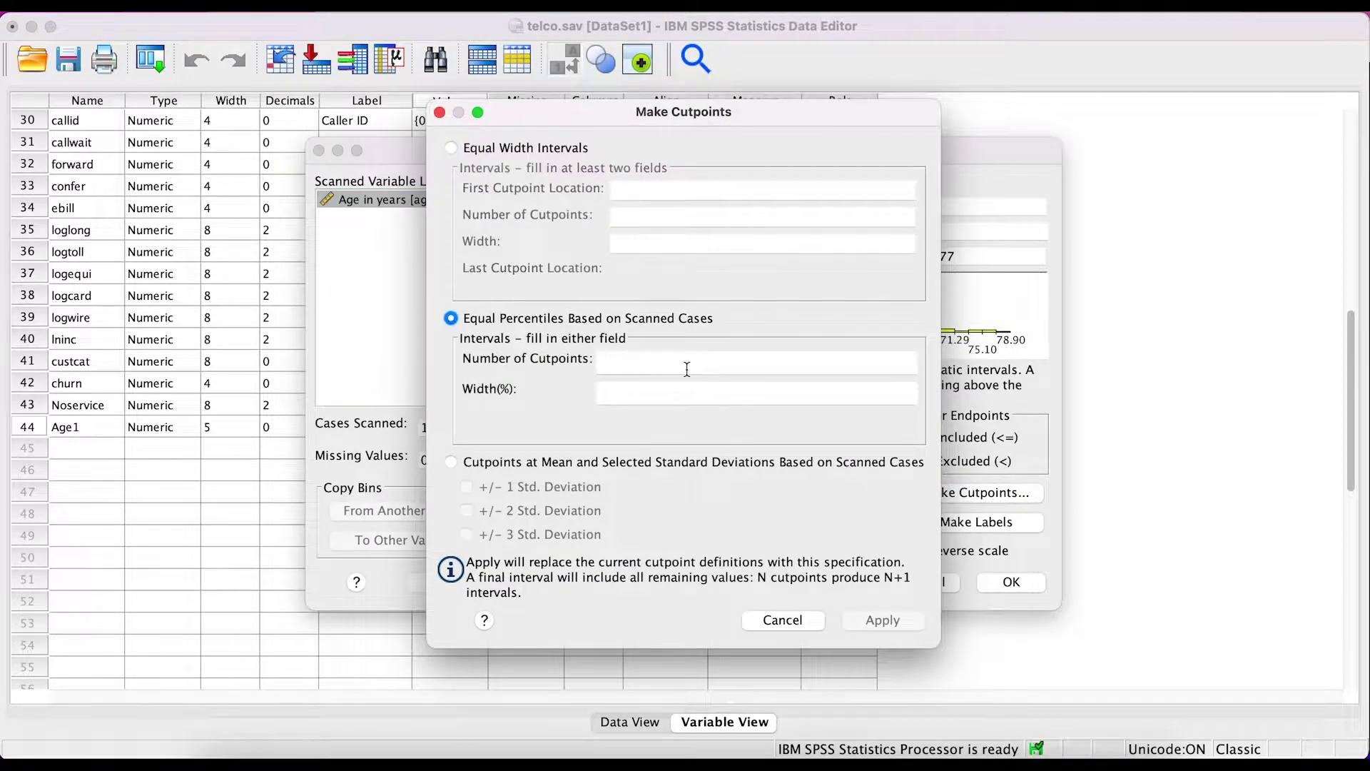
pyautogui.click(658, 360)
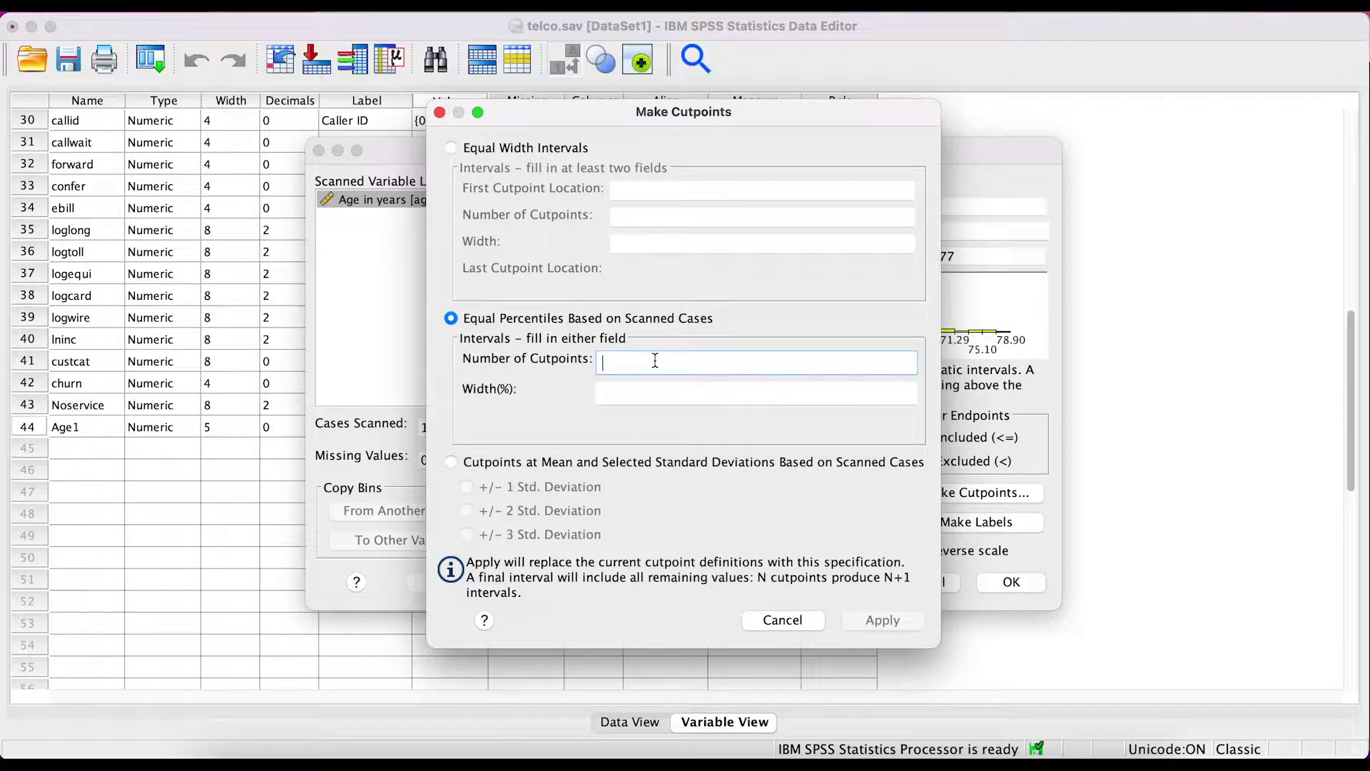
pyautogui.write('3')
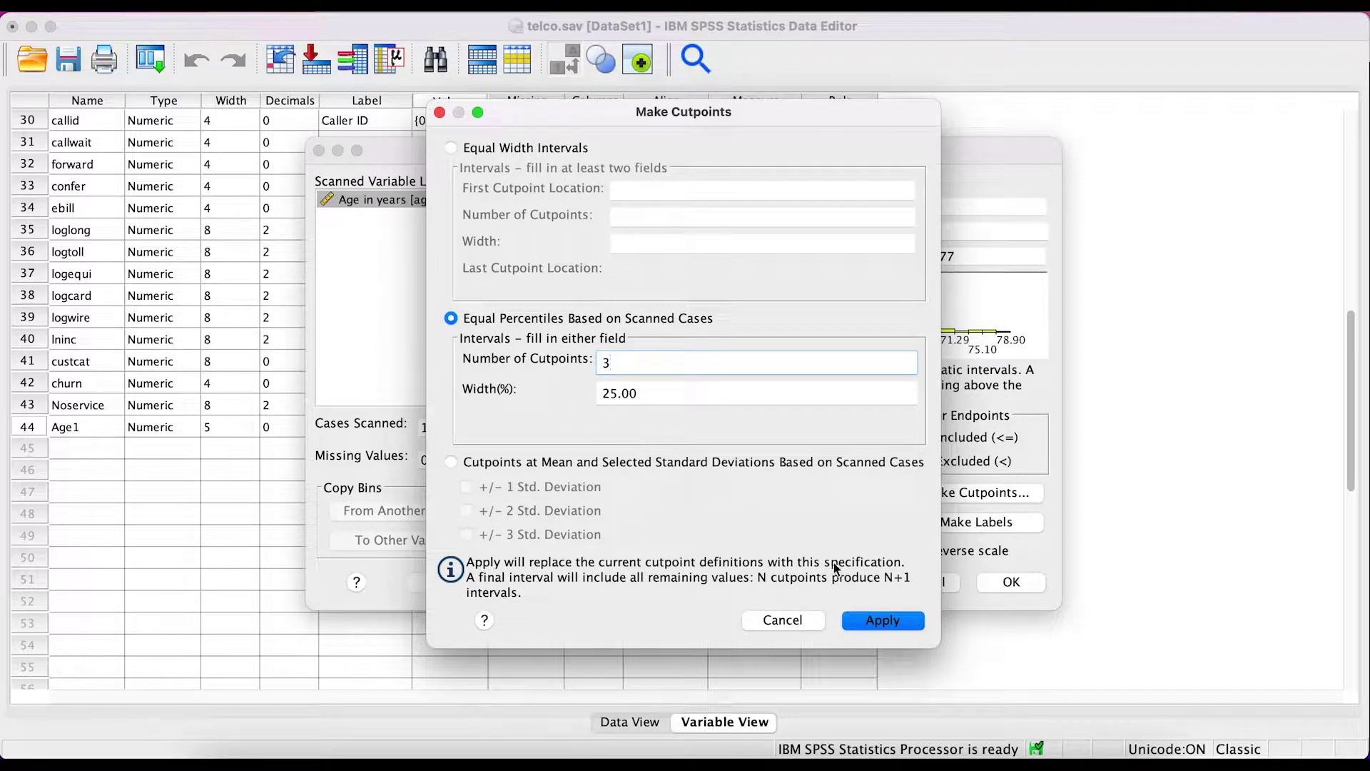
pyautogui.click(892, 623)
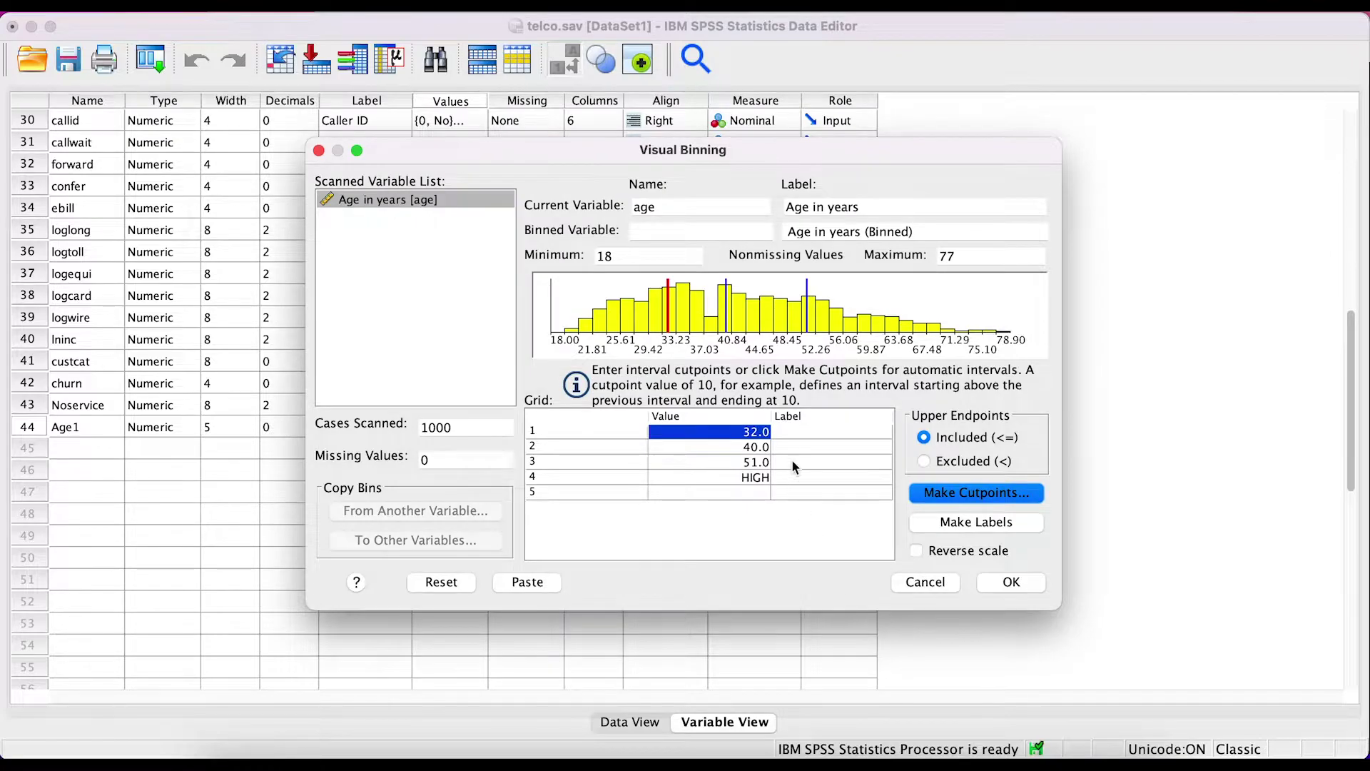
pyautogui.click(1002, 527)
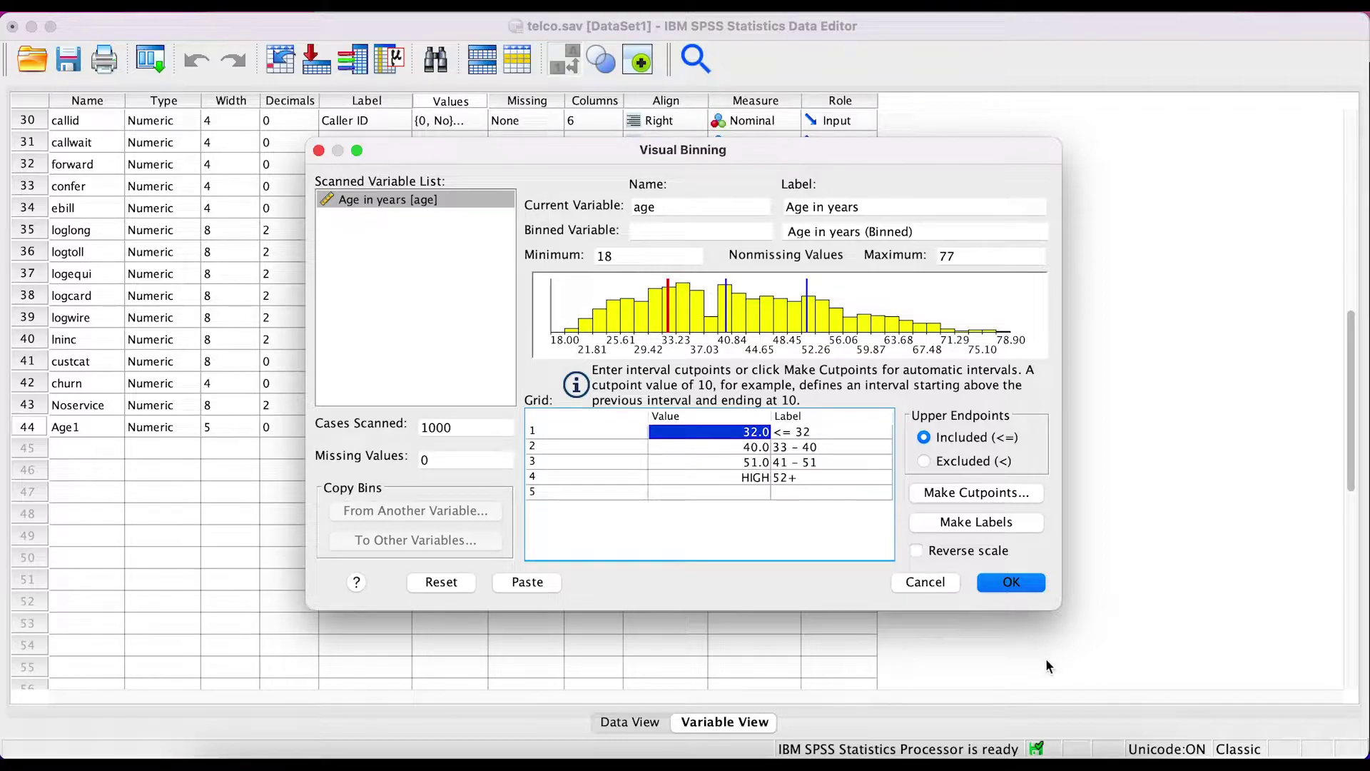
pyautogui.click(1028, 584)
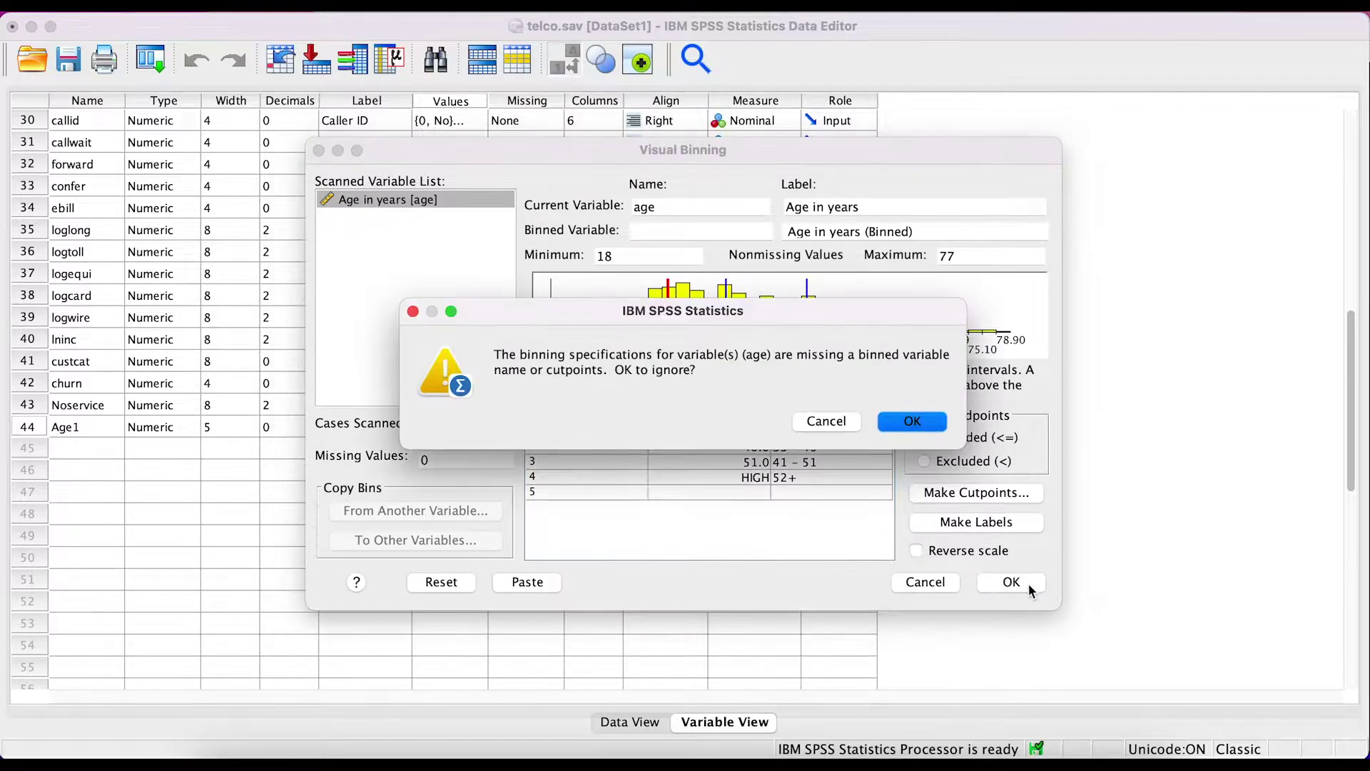
pyautogui.click(935, 427)
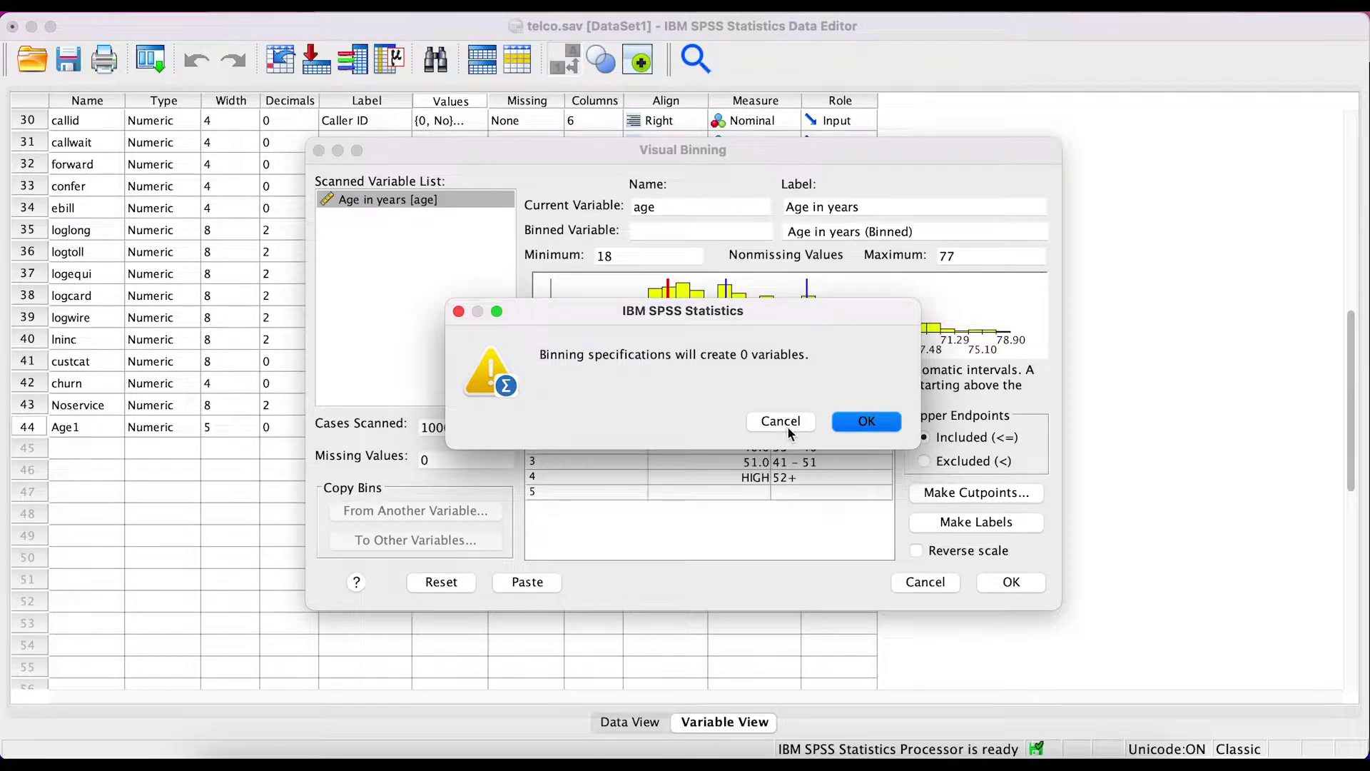
pyautogui.click(782, 423)
# Name the binned variable Age2, create it, and view it beside Age1 in the data.
pyautogui.click(669, 233)
pyautogui.write('Age2')
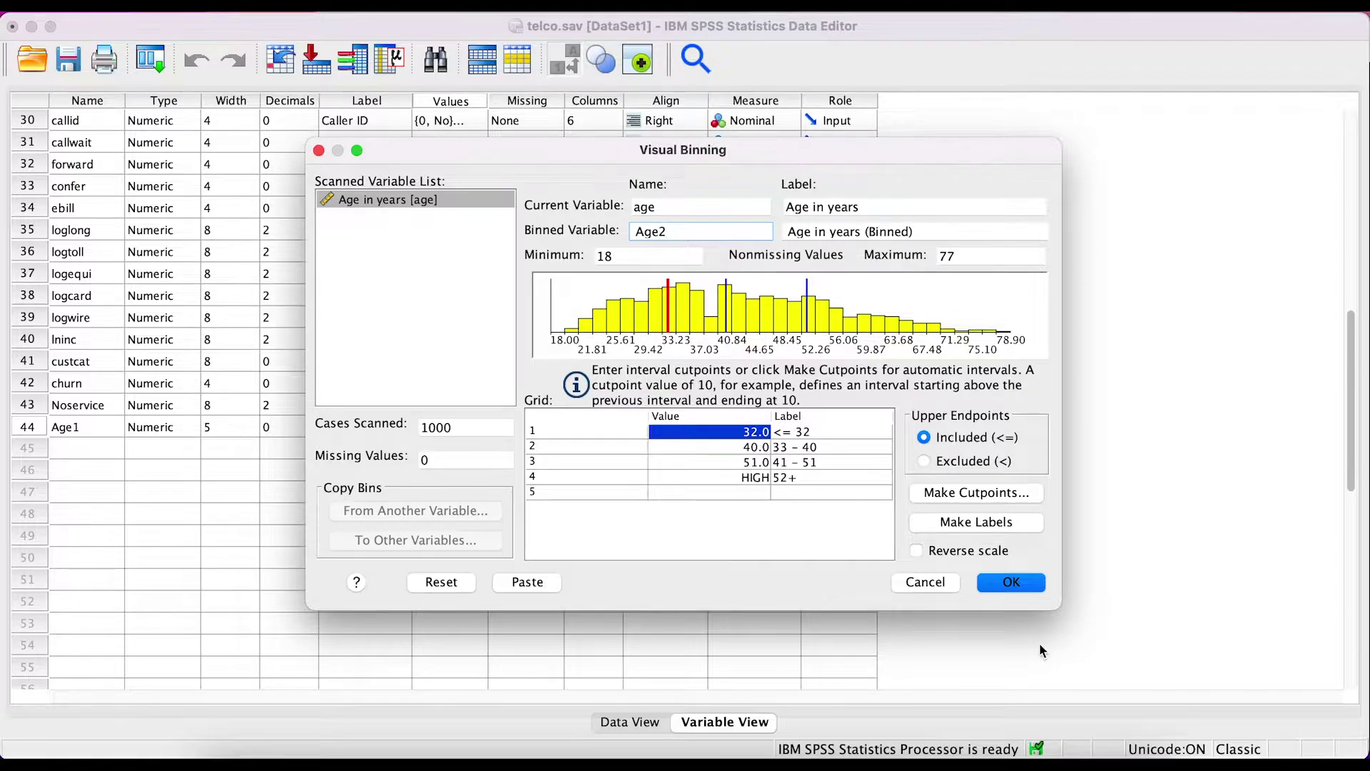
pyautogui.click(1009, 582)
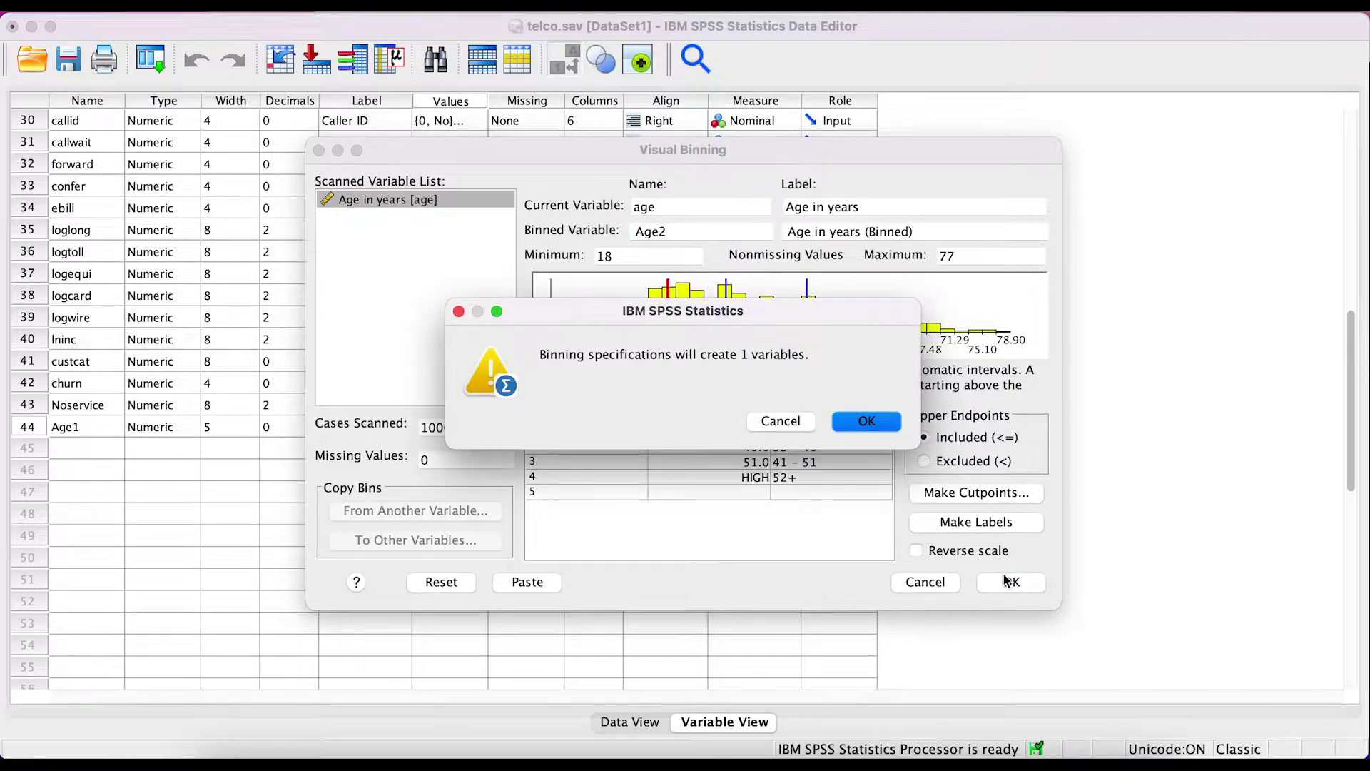
pyautogui.click(866, 420)
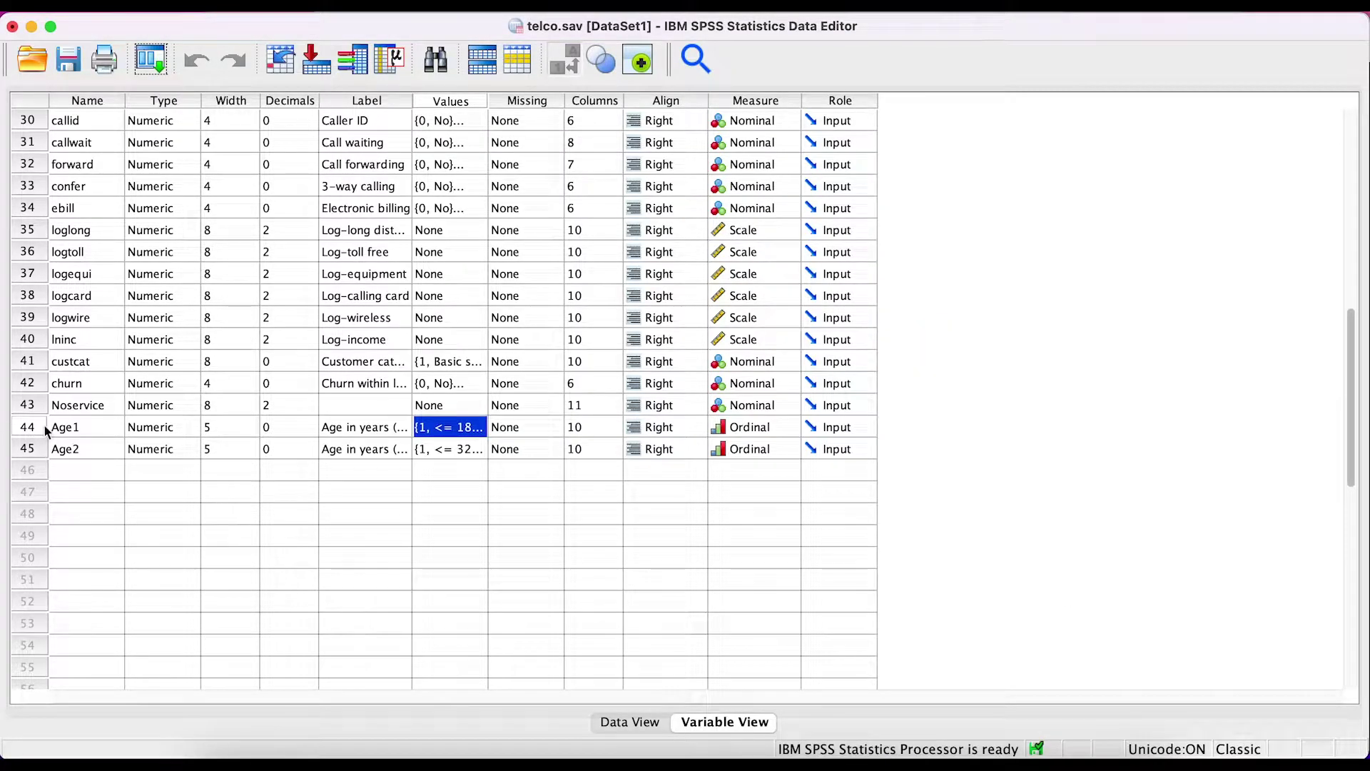
pyautogui.click(614, 722)
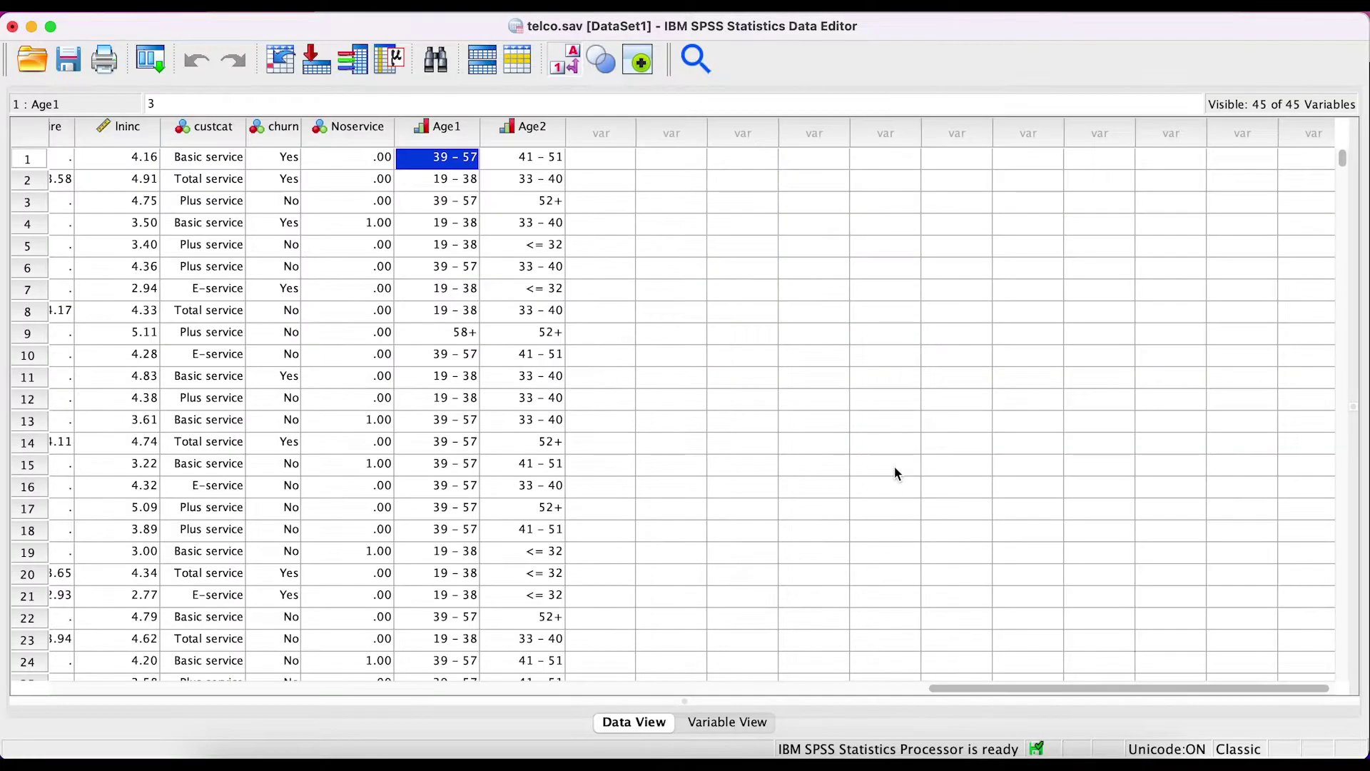
pyautogui.click(598, 180)
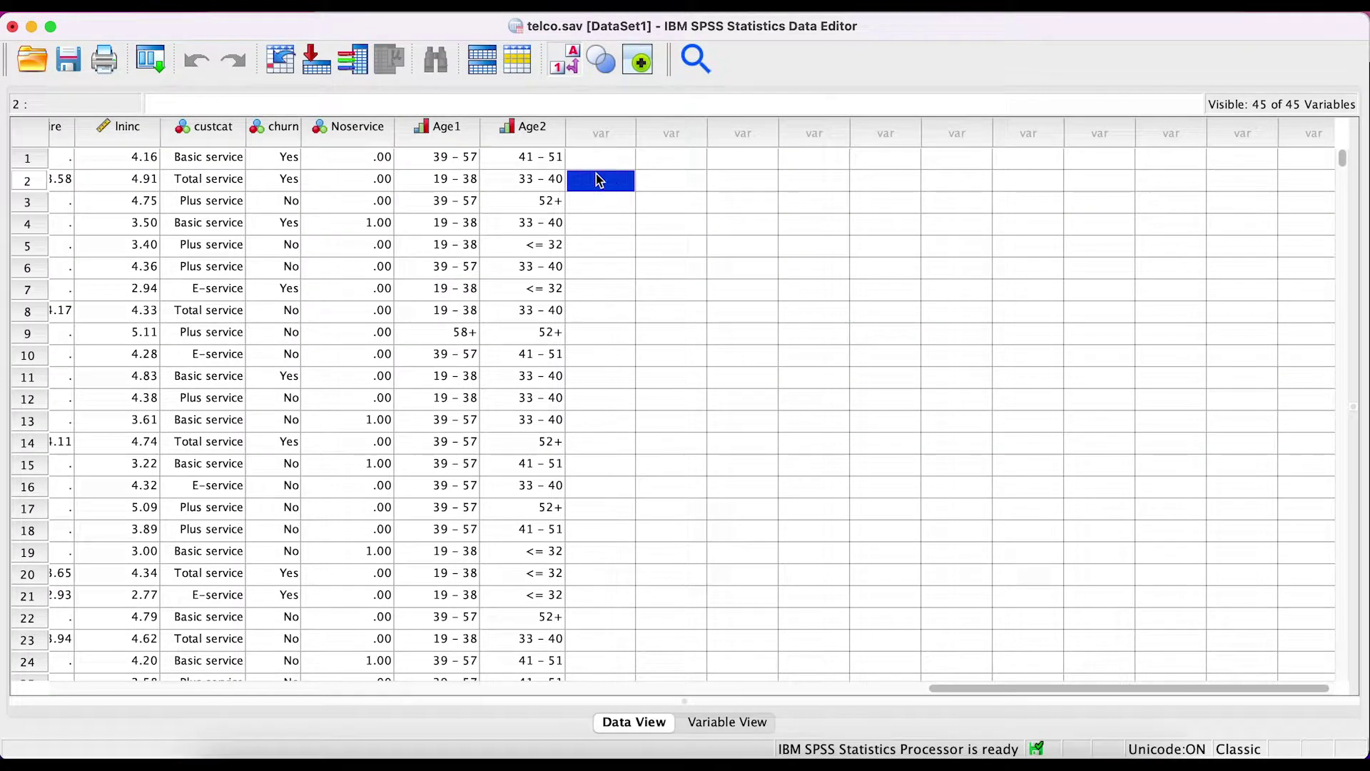
# Scan the Age in years variable once more for a third Visual Binning.
pyautogui.click(523, 166)
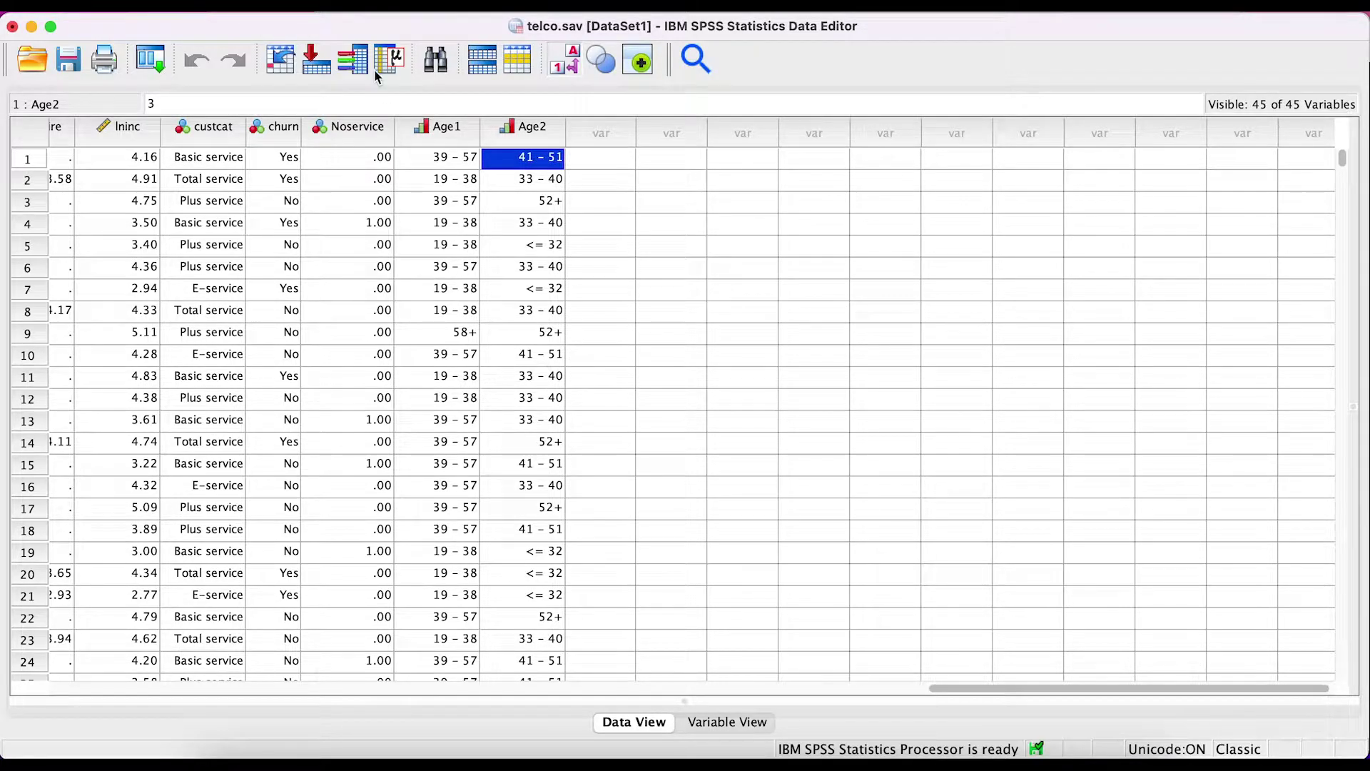
pyautogui.click(352, 15)
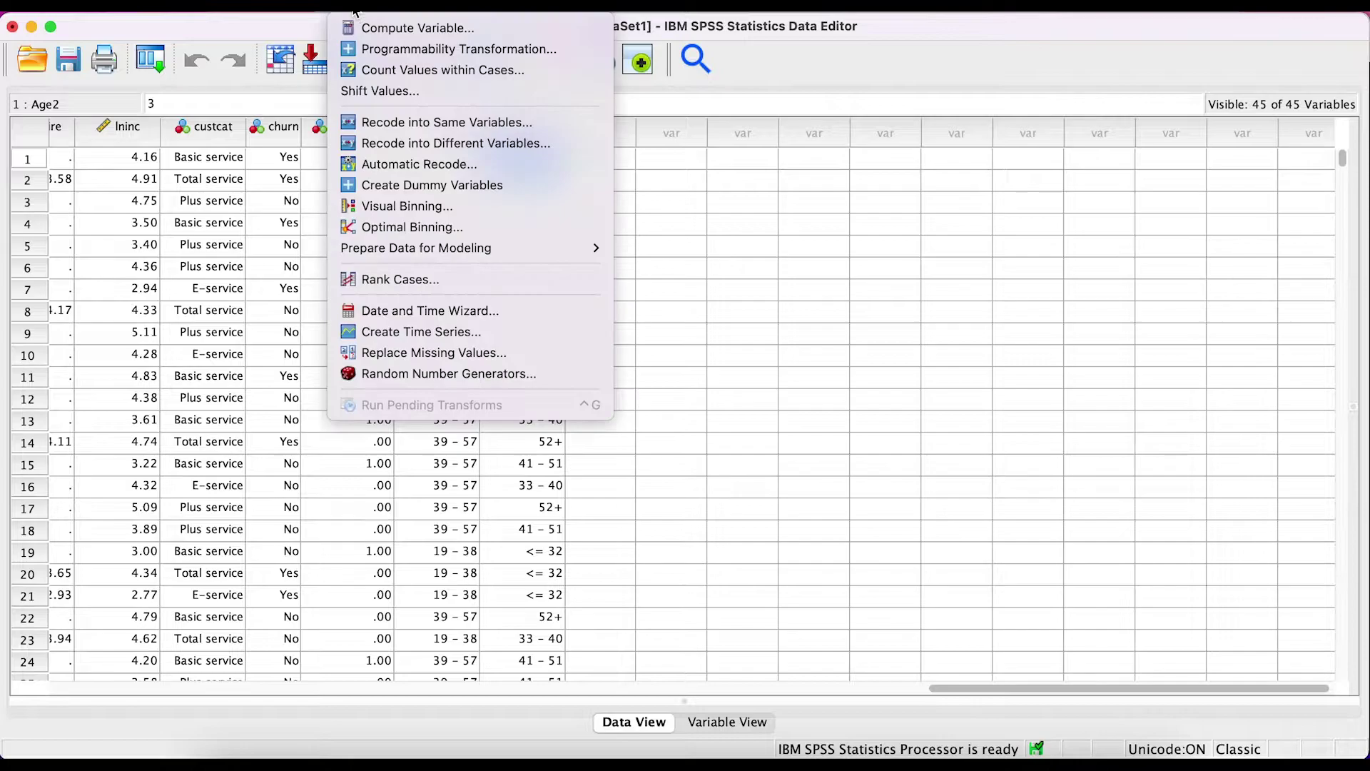
pyautogui.click(424, 214)
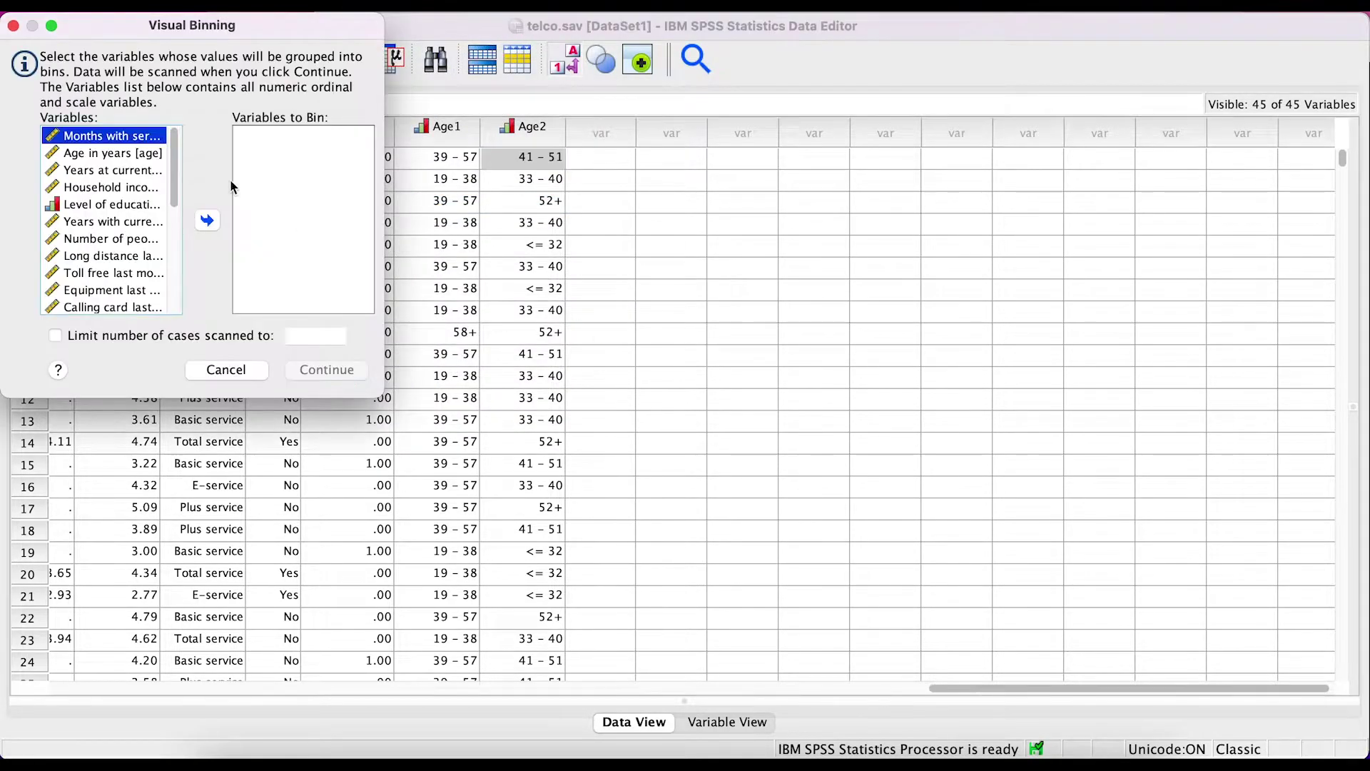
pyautogui.click(111, 171)
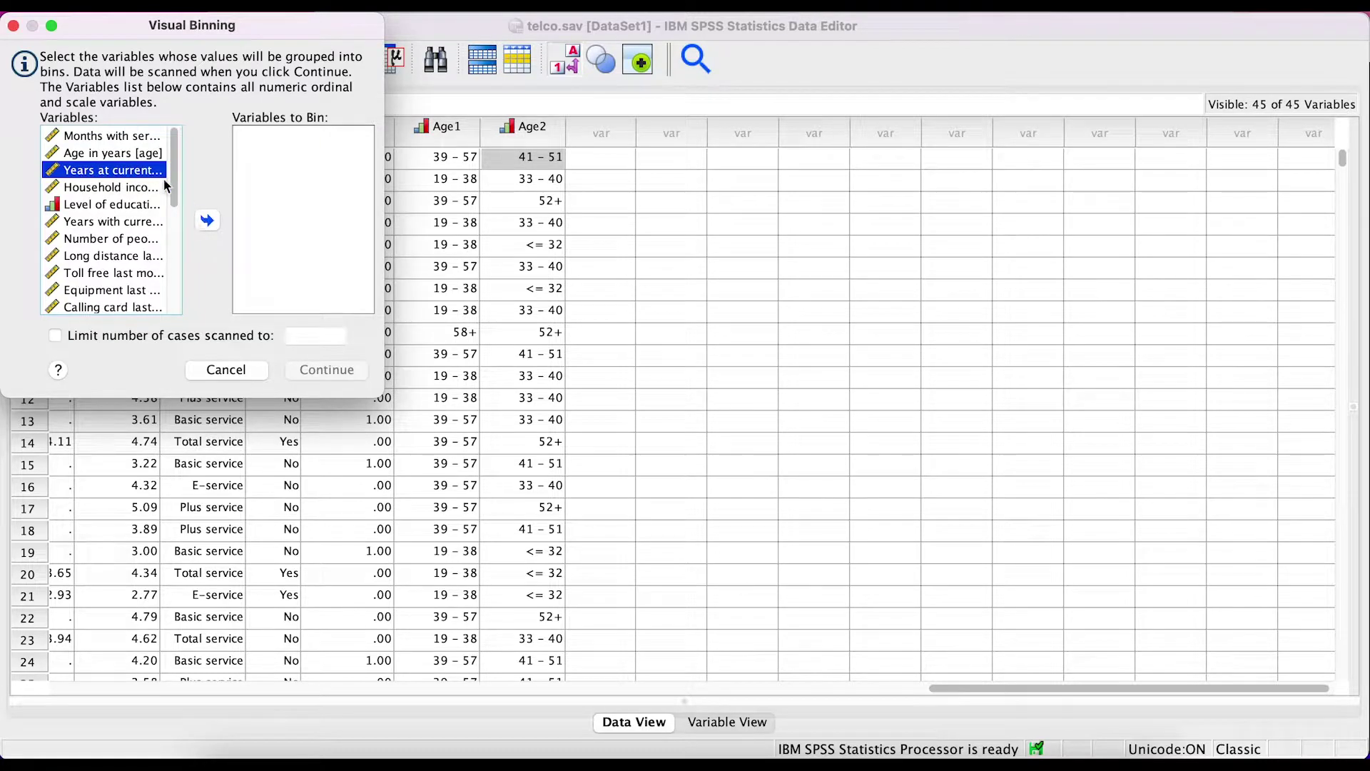
pyautogui.click(121, 153)
pyautogui.click(207, 221)
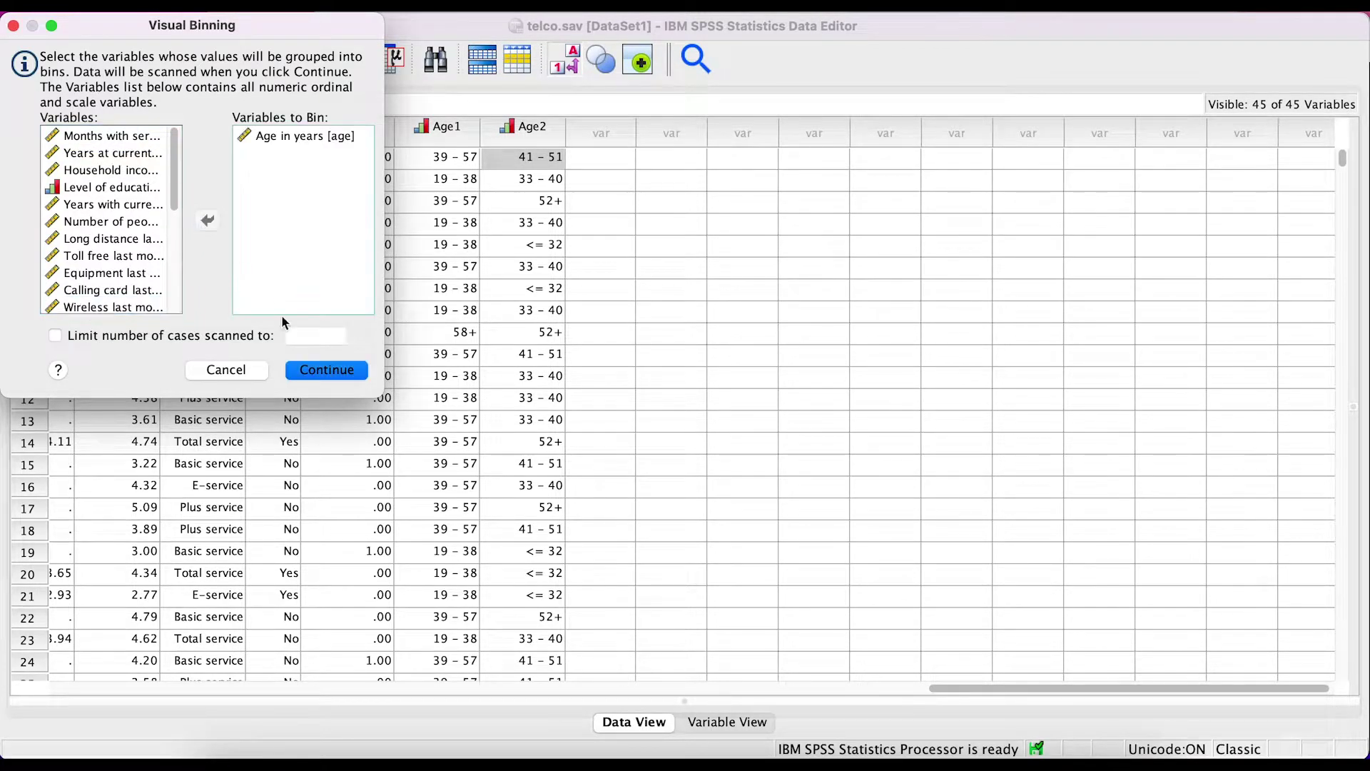
pyautogui.click(342, 370)
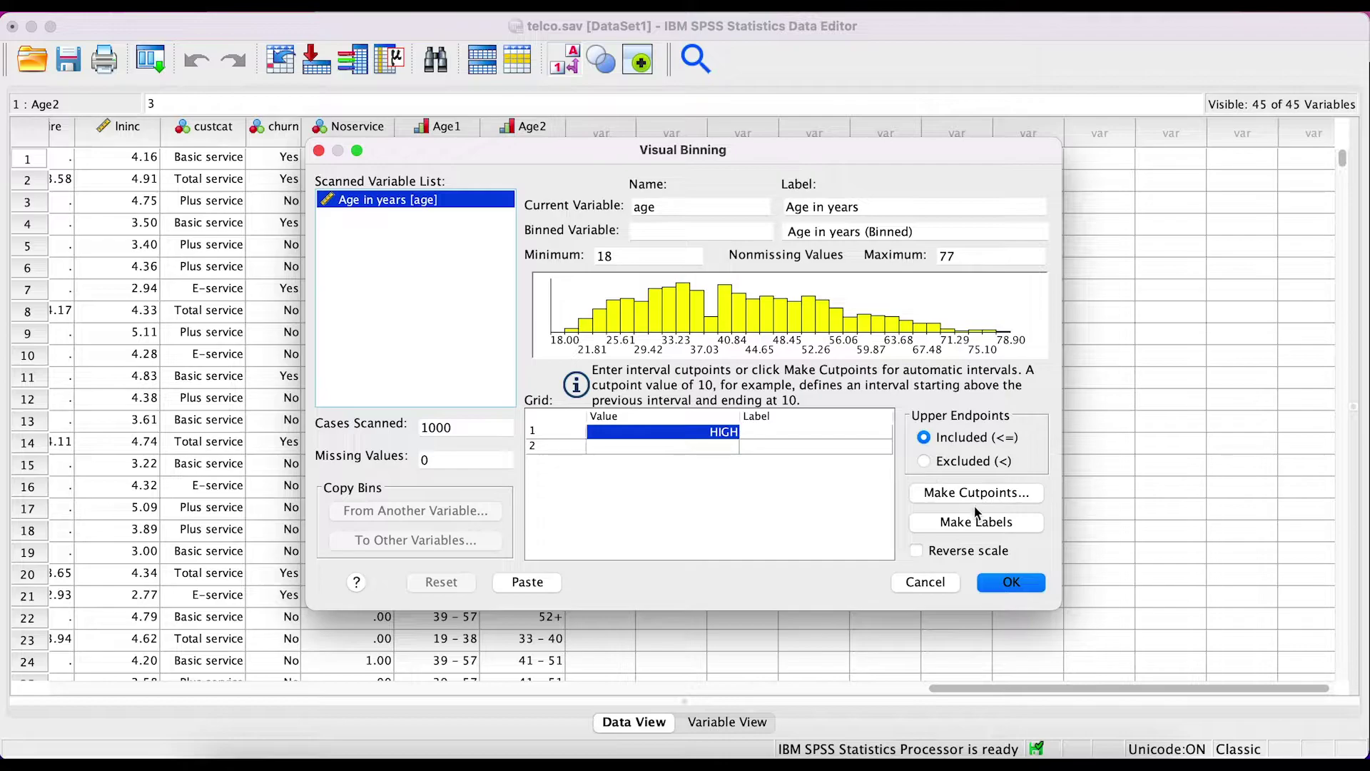
# Apply cutpoints at the mean and +/- 1 standard deviation based on the scanned cases.
pyautogui.click(982, 493)
pyautogui.click(505, 463)
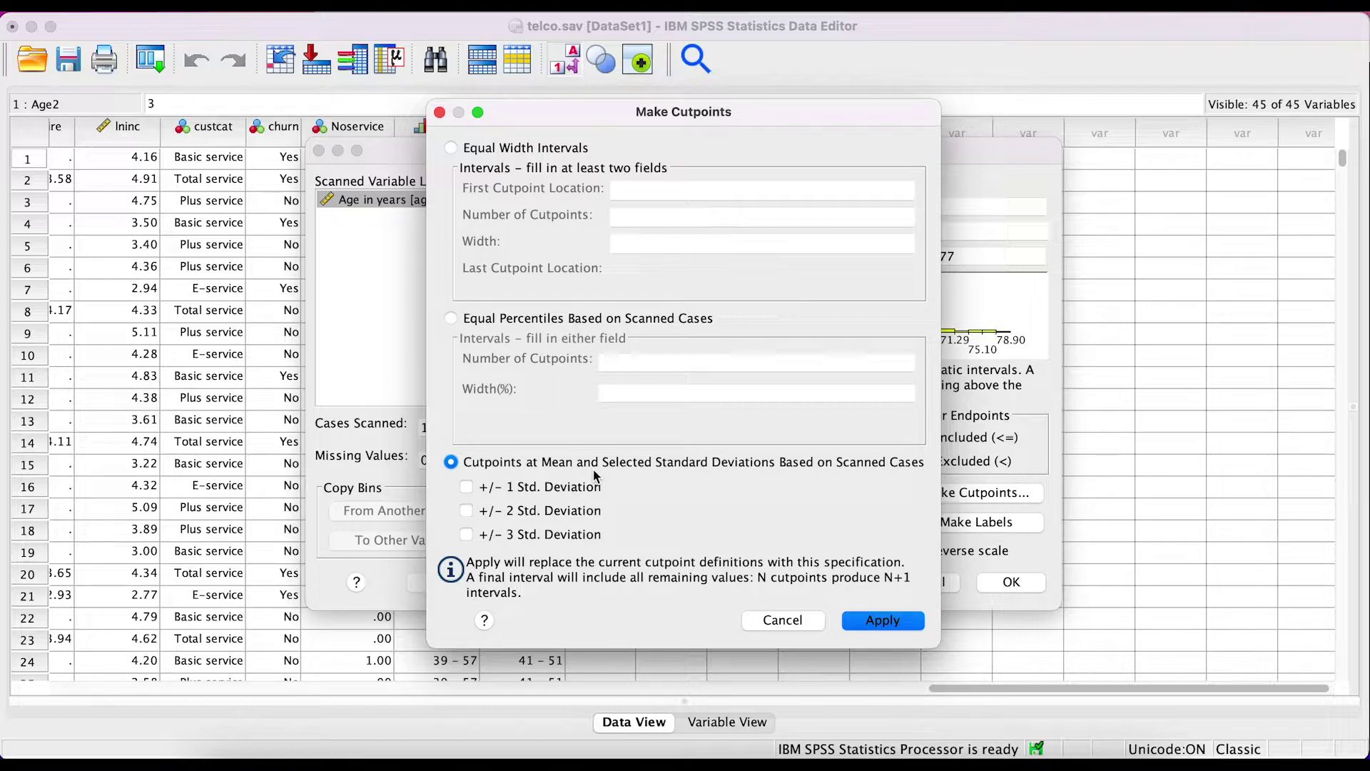
pyautogui.click(575, 493)
pyautogui.click(882, 620)
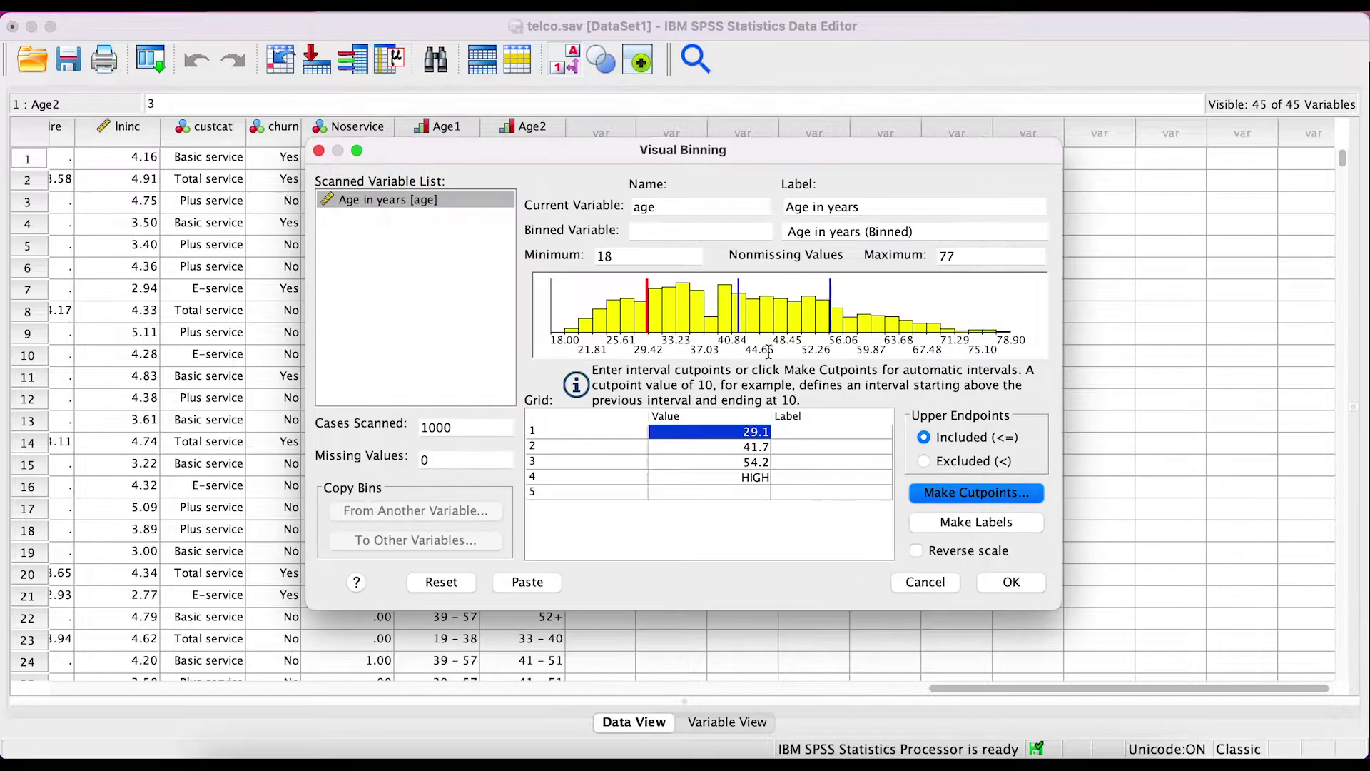
# Name the binned variable Age3 and generate automatic labels for its intervals.
pyautogui.click(658, 231)
pyautogui.write('Age3')
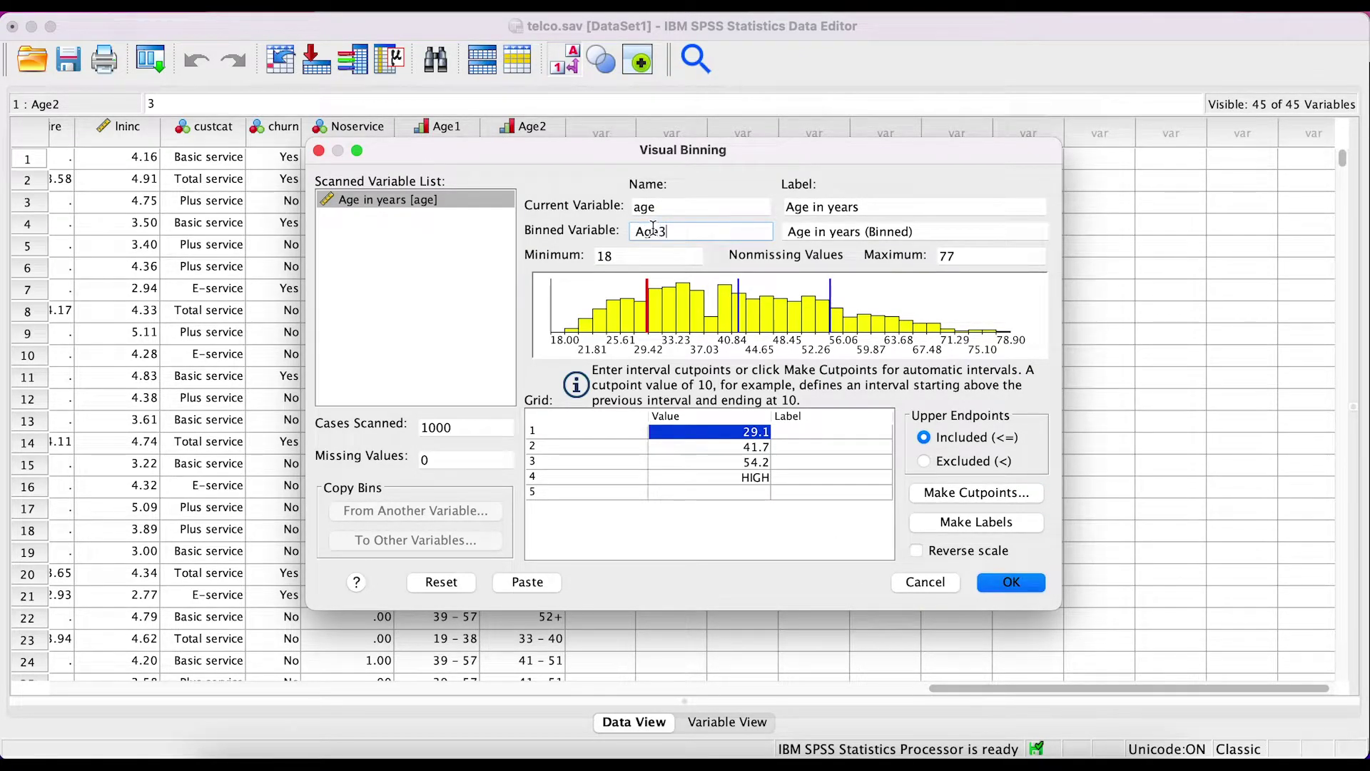
pyautogui.click(965, 526)
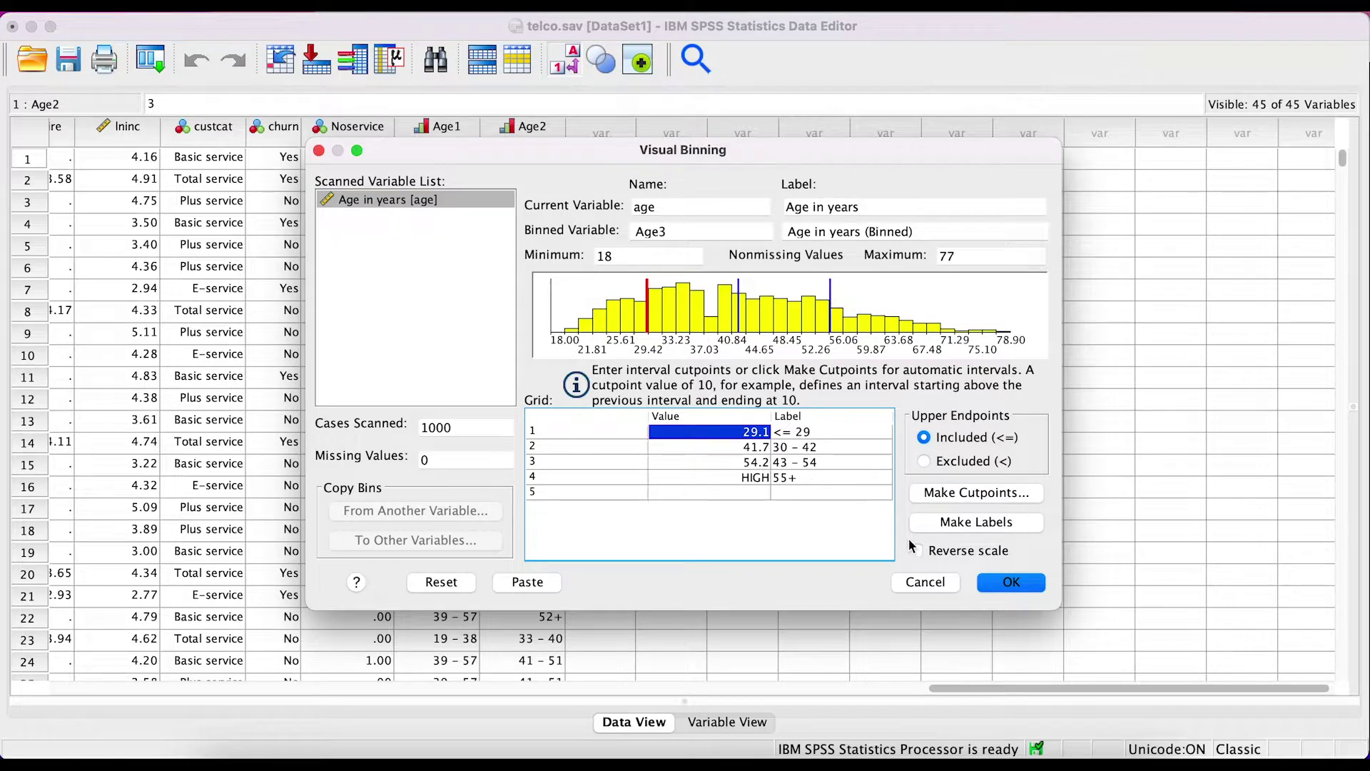
# Try shifting the lowest cutpoint on the histogram, and restore the mean and +/- 1 standard deviation cutpoints with automatic labels.
pyautogui.click(650, 288)
pyautogui.moveTo(650, 289); pyautogui.dragTo(640, 294)
pyautogui.click(969, 492)
pyautogui.click(511, 466)
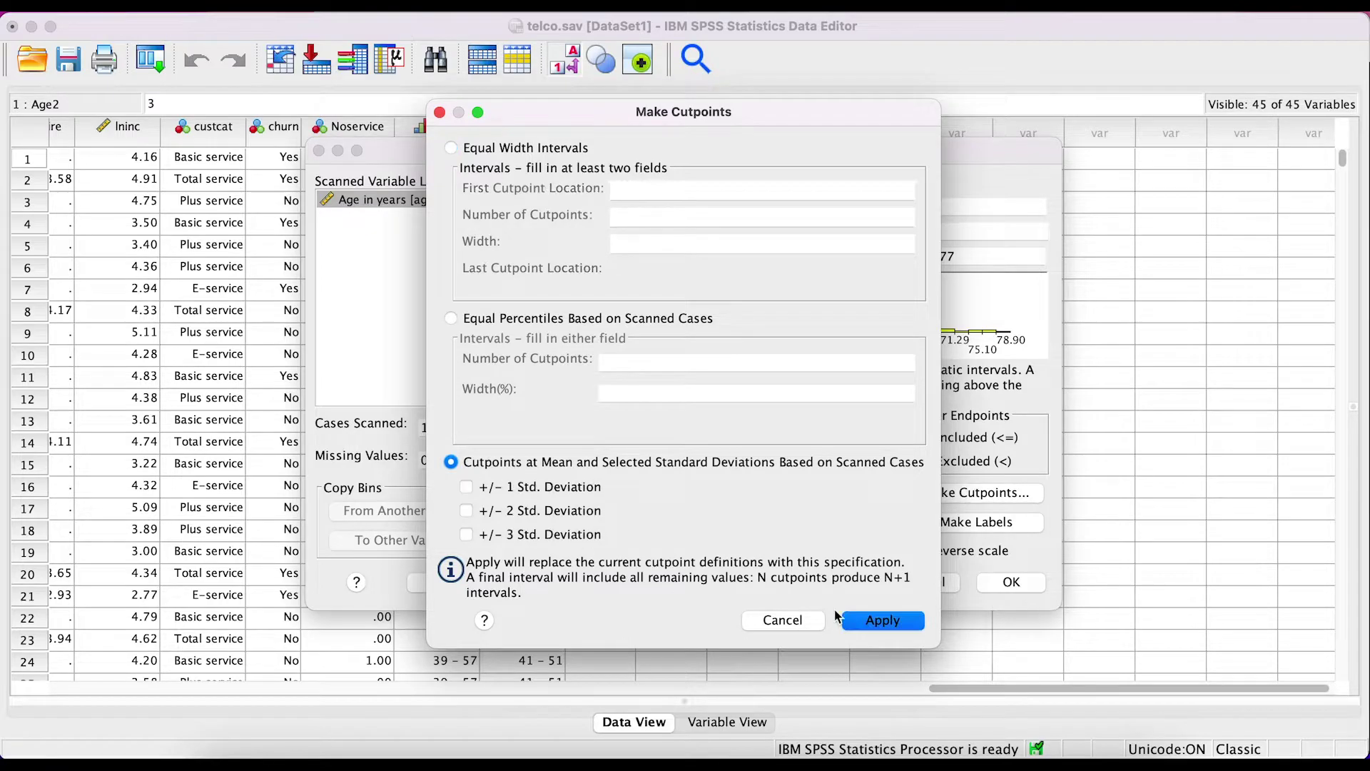
pyautogui.click(532, 491)
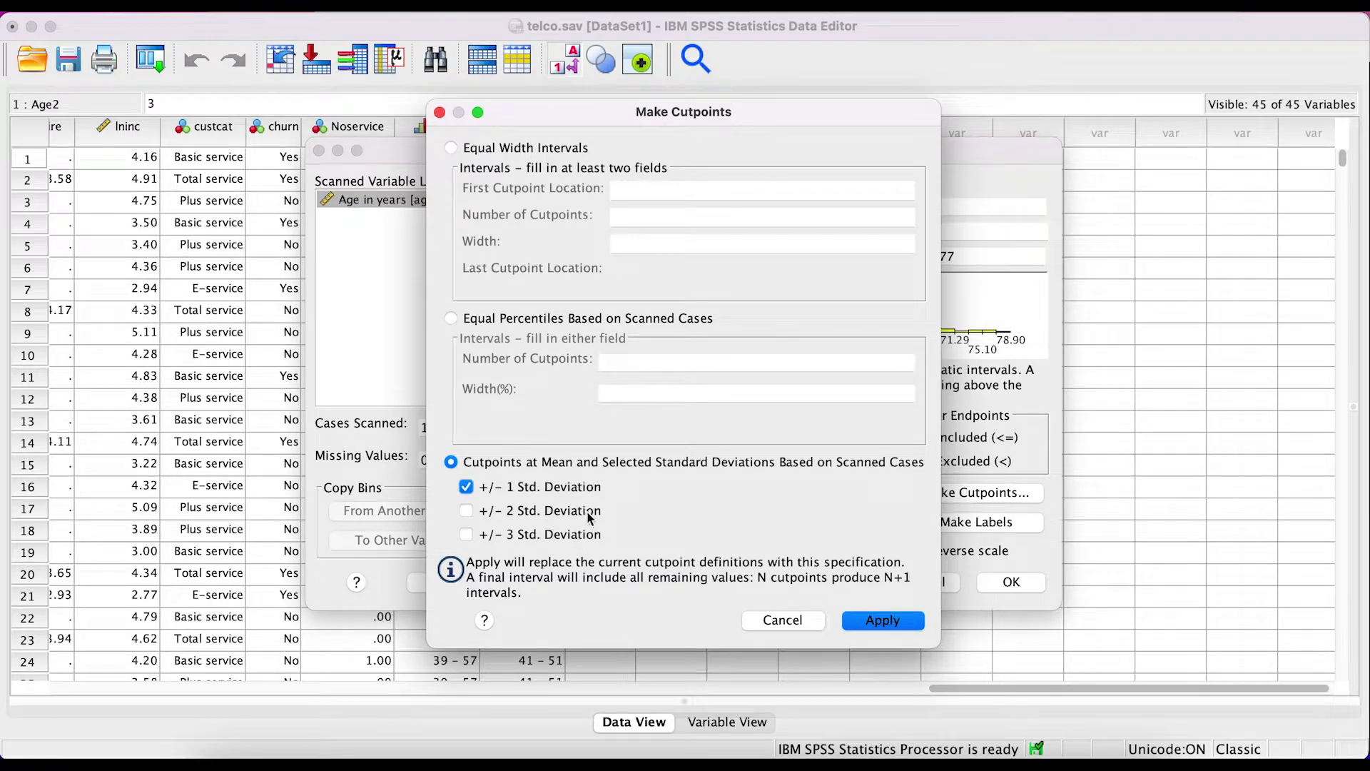
pyautogui.click(853, 621)
pyautogui.click(872, 422)
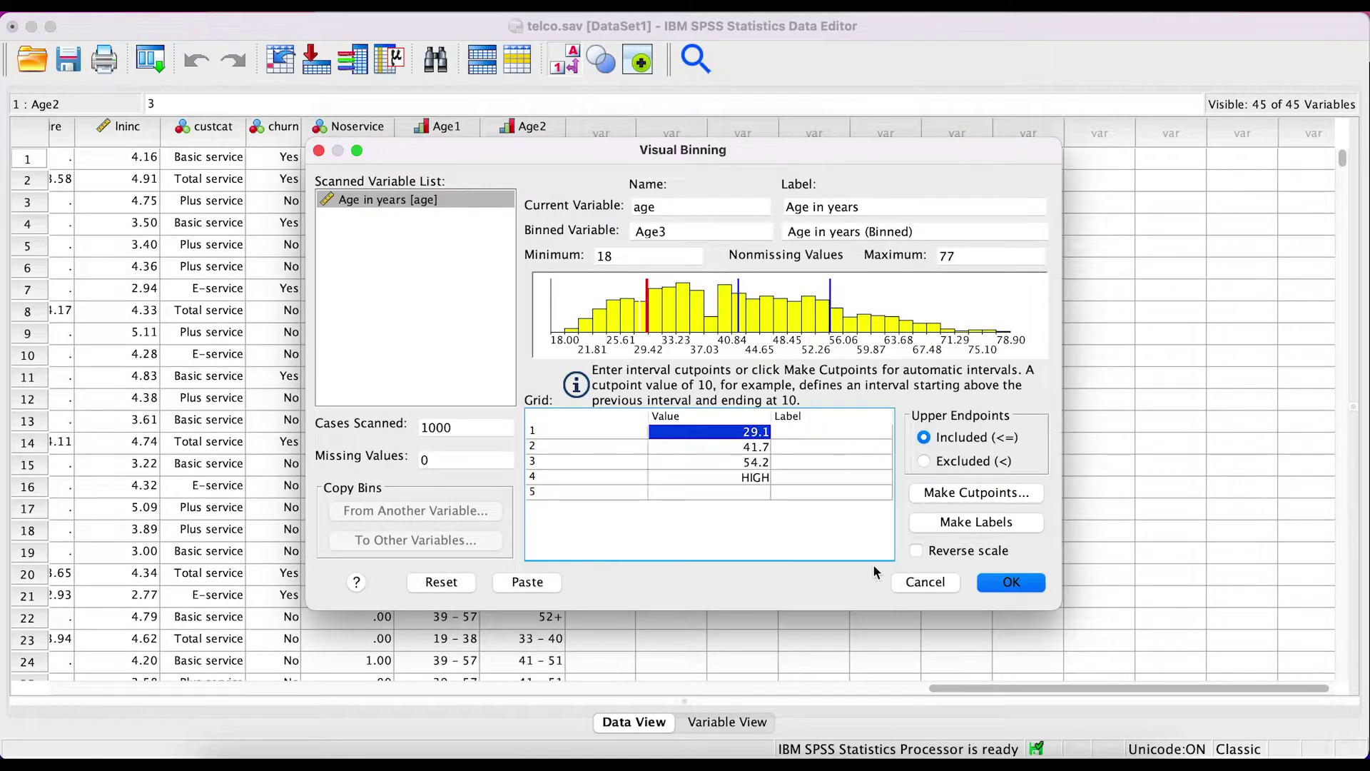
pyautogui.click(952, 523)
# Create the Age3 variable and compare its categories with Age1 and Age2 in the data.
pyautogui.click(1011, 582)
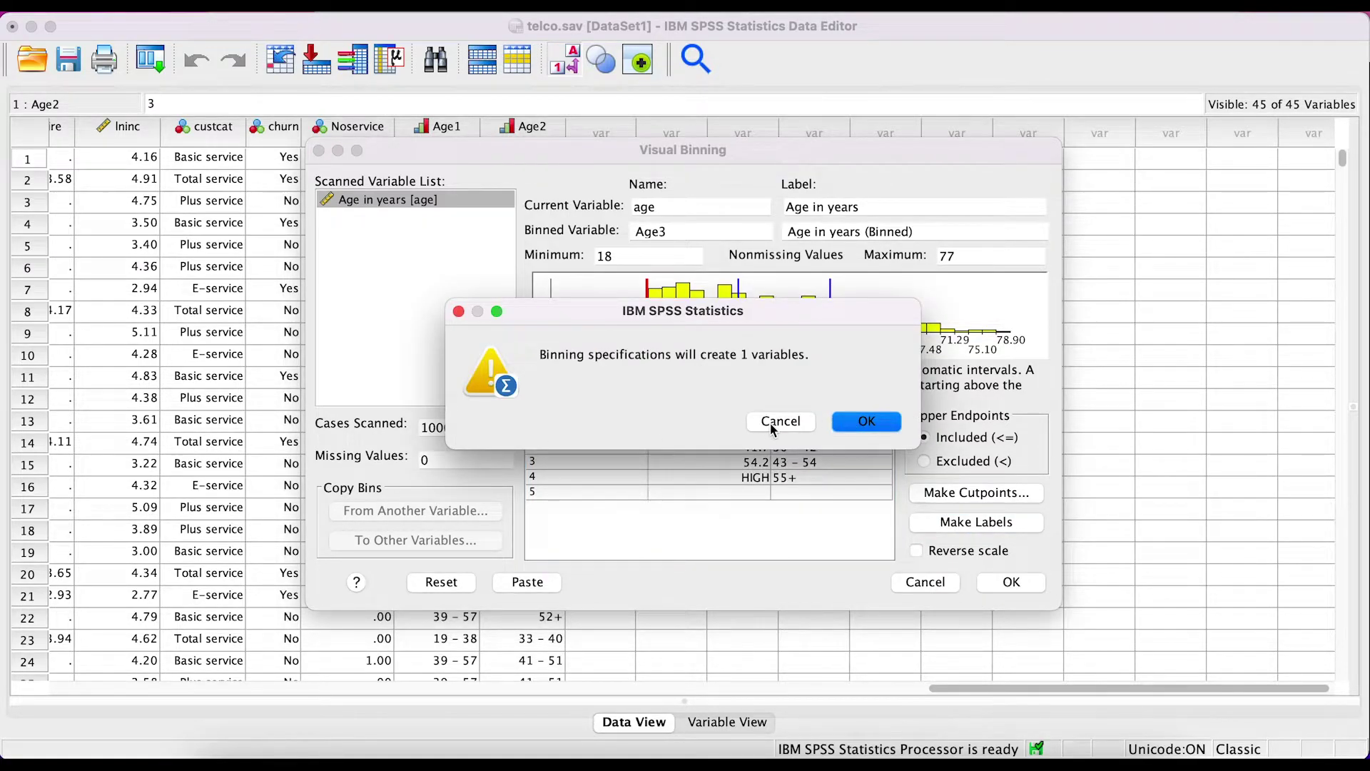
pyautogui.click(865, 421)
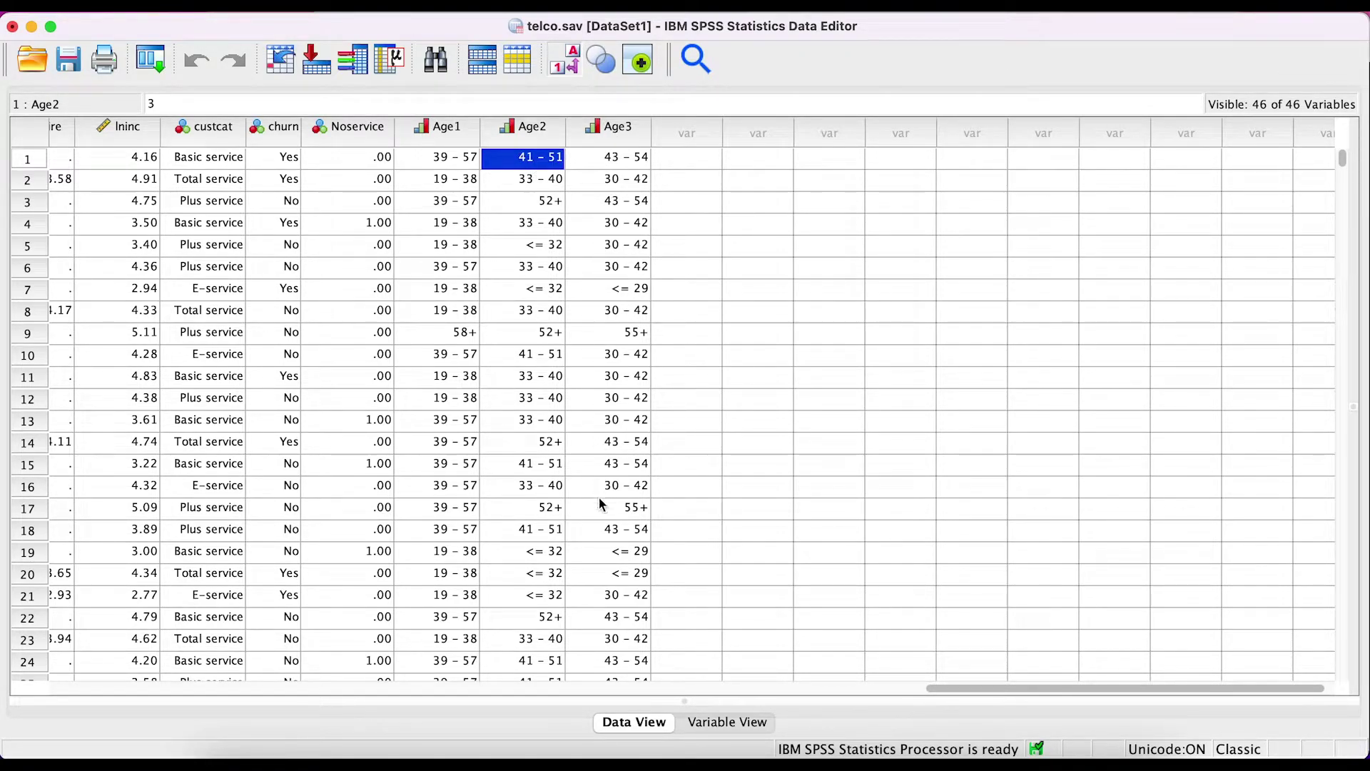
pyautogui.scroll(-5, 585, 443)
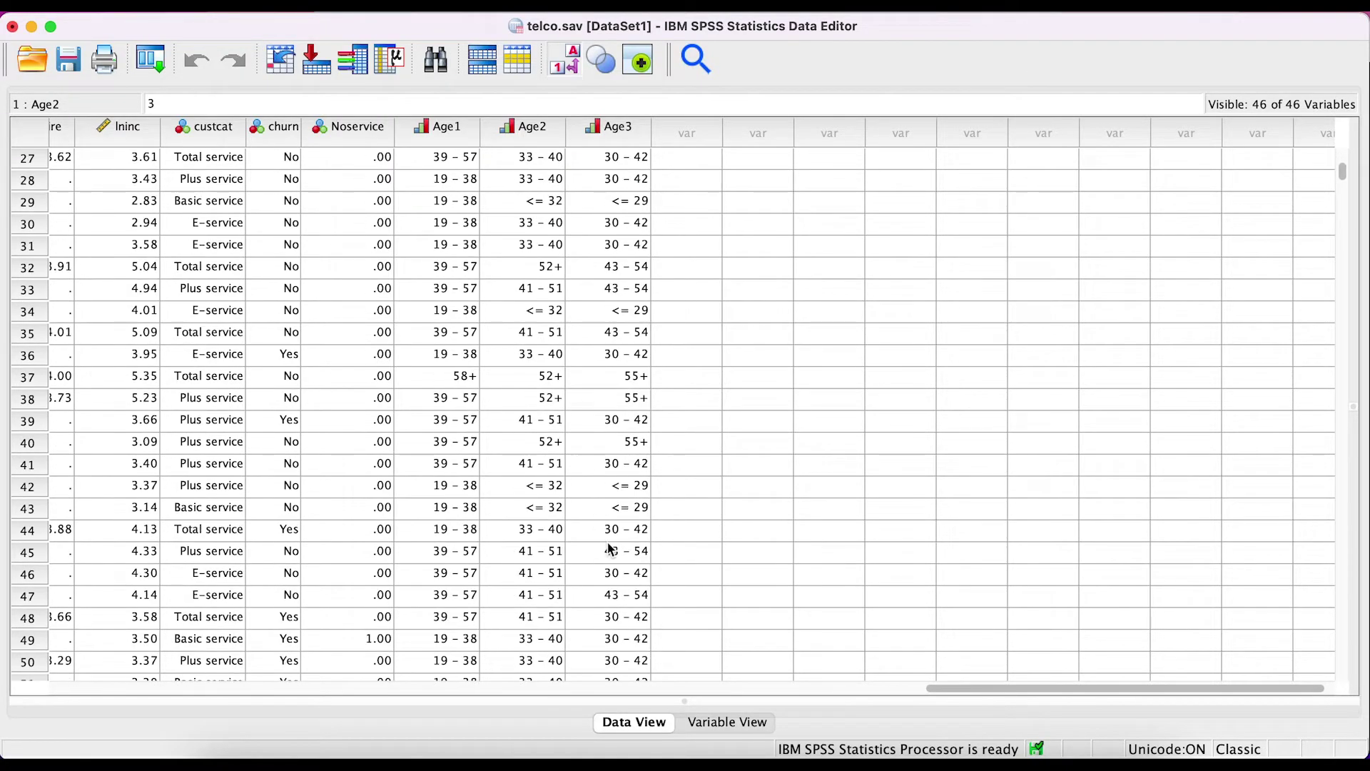
pyautogui.scroll(-3, 524, 508)
pyautogui.scroll(10, 524, 464)
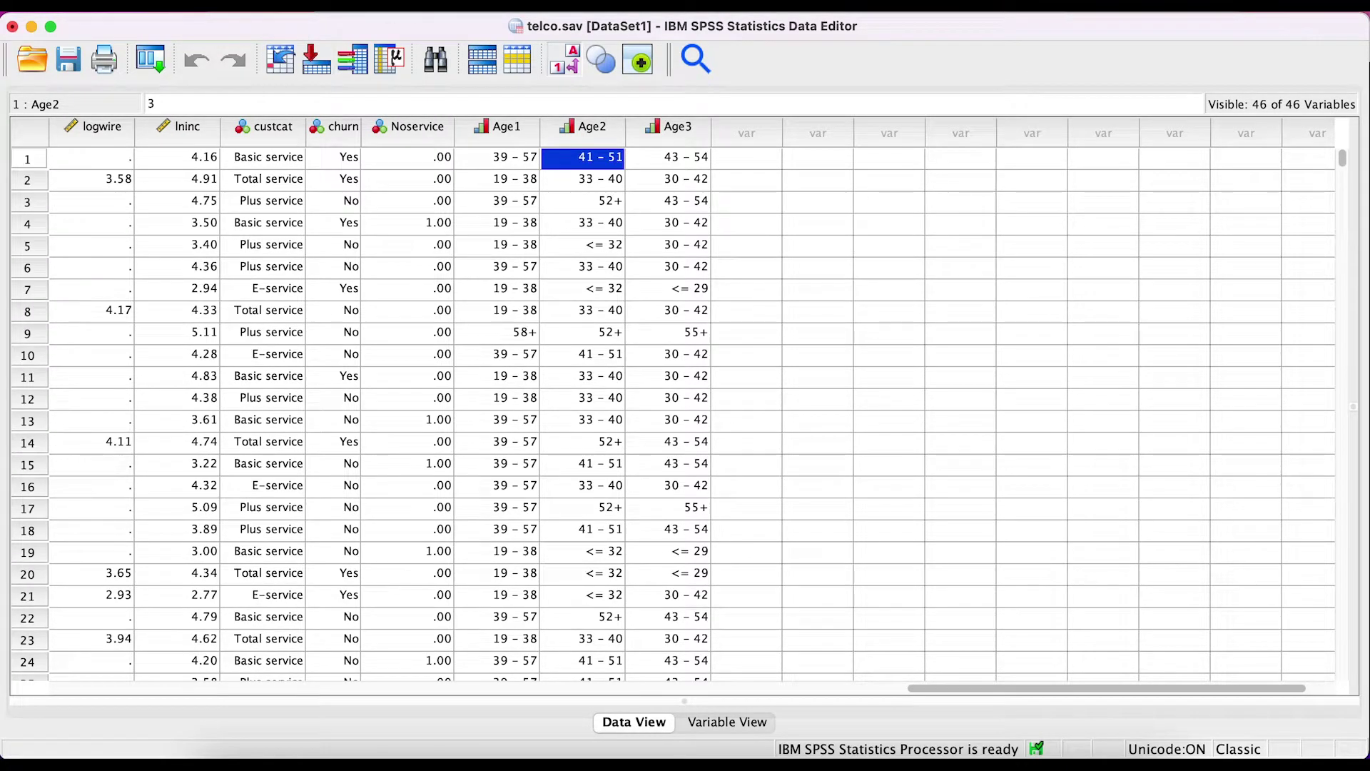
# Scan the Age in years variable again for a fourth Visual Binning.
pyautogui.click(368, 6)
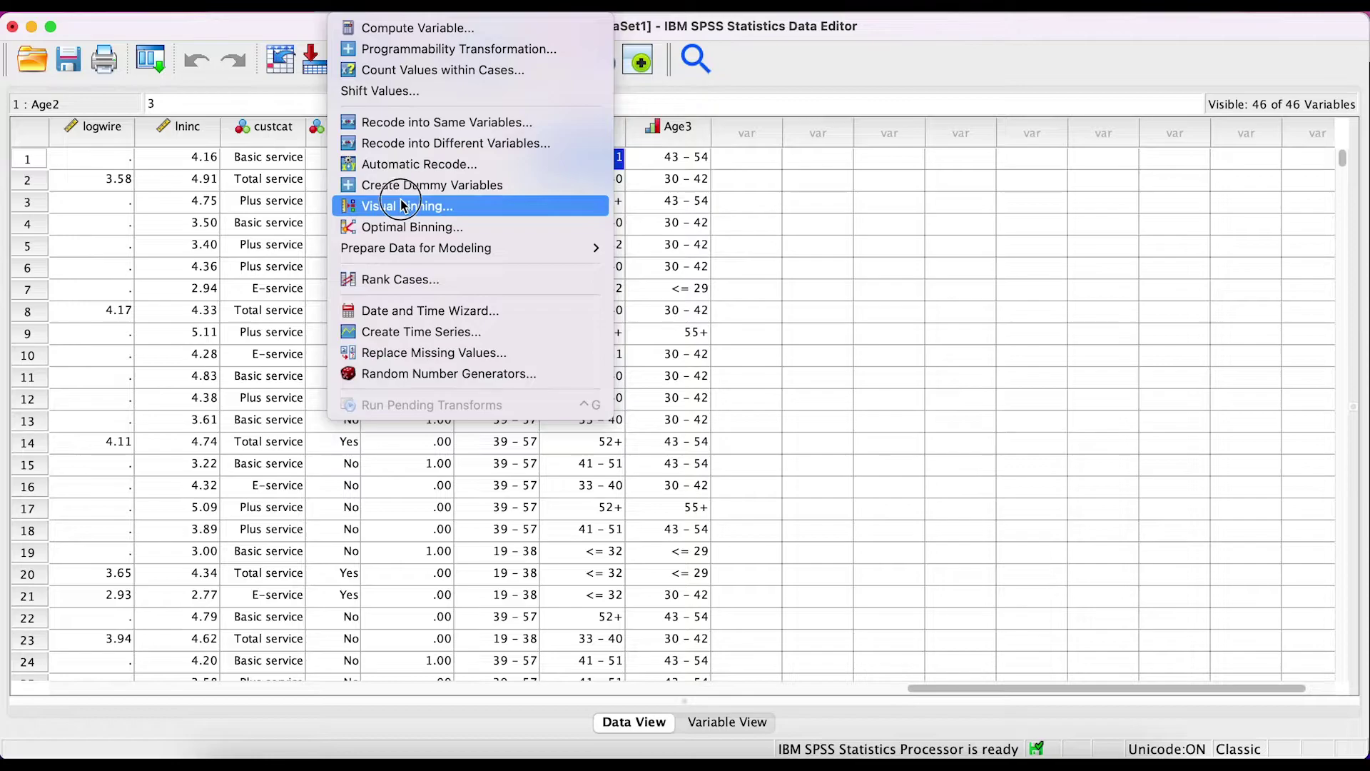
pyautogui.press('Escape')
pyautogui.click(103, 153)
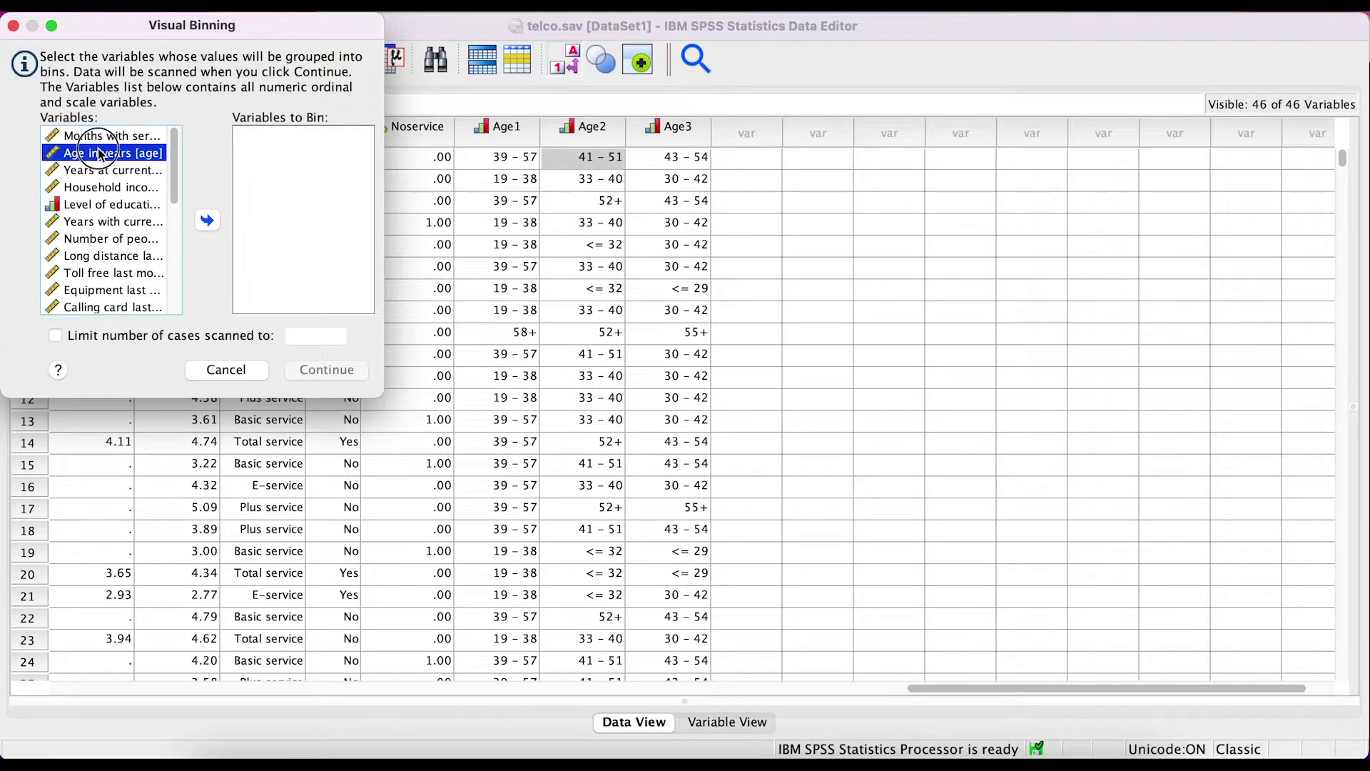
pyautogui.click(206, 221)
pyautogui.click(326, 369)
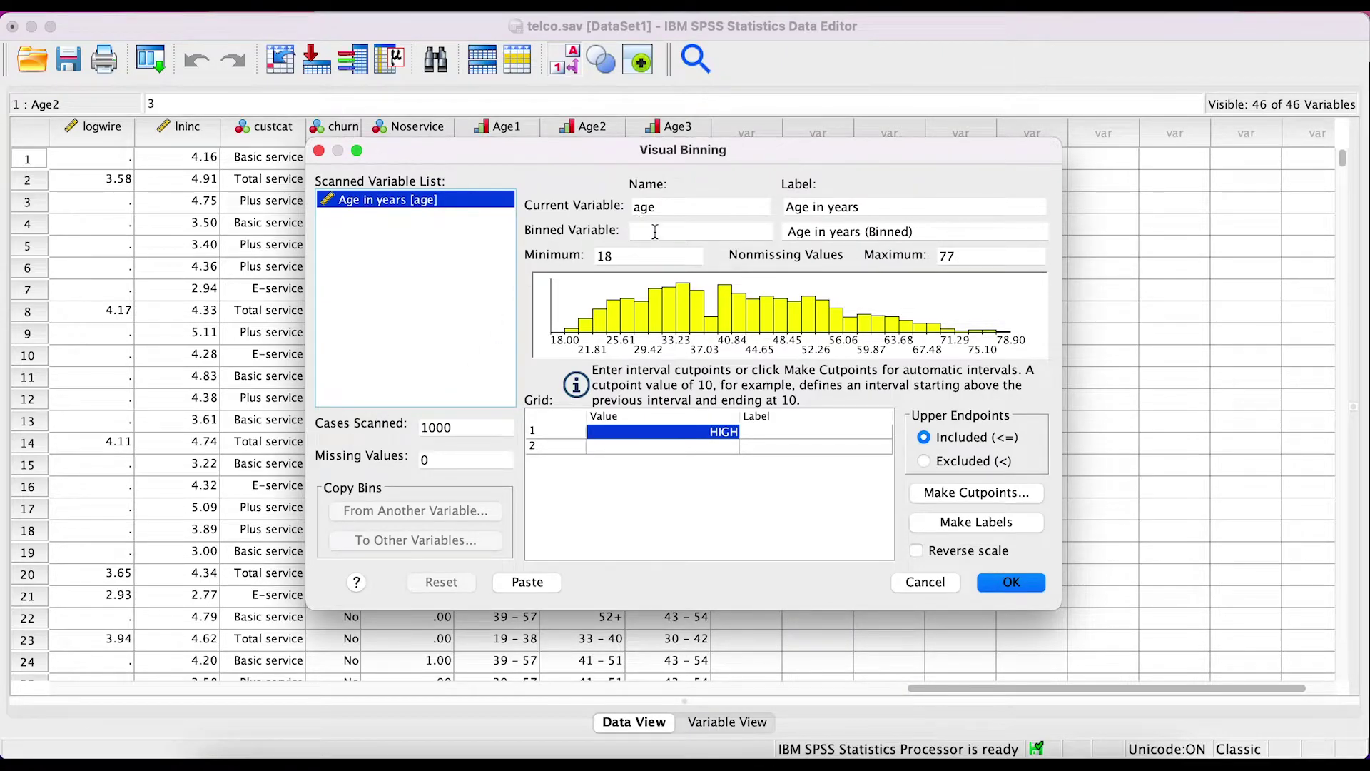
# Name the fourth binned variable Age4.
pyautogui.click(657, 228)
pyautogui.write('Age4')
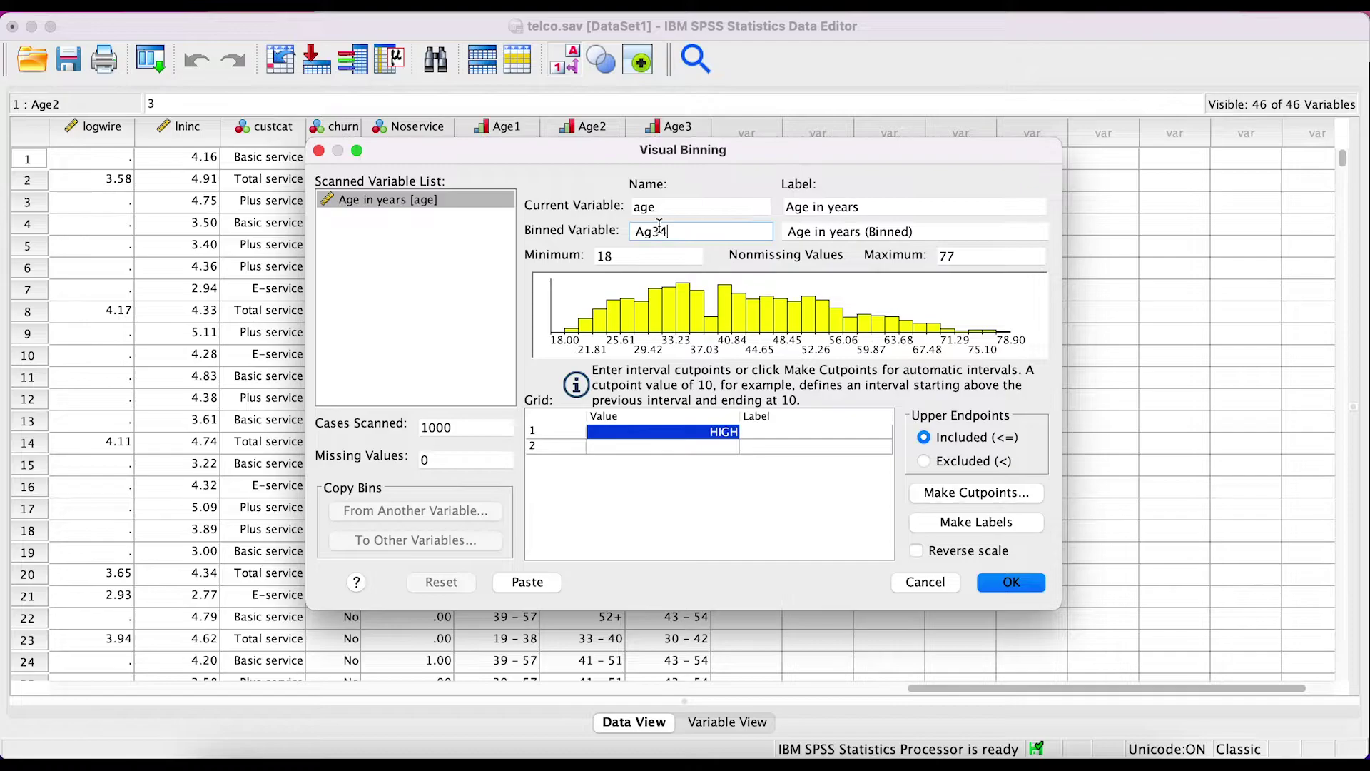
pyautogui.press('BackSpace')
pyautogui.press('BackSpace')
pyautogui.write('e4')
# Enter the cutpoints 22, 29 and 36 manually in the grid and generate automatic labels for the intervals.
pyautogui.click(649, 431)
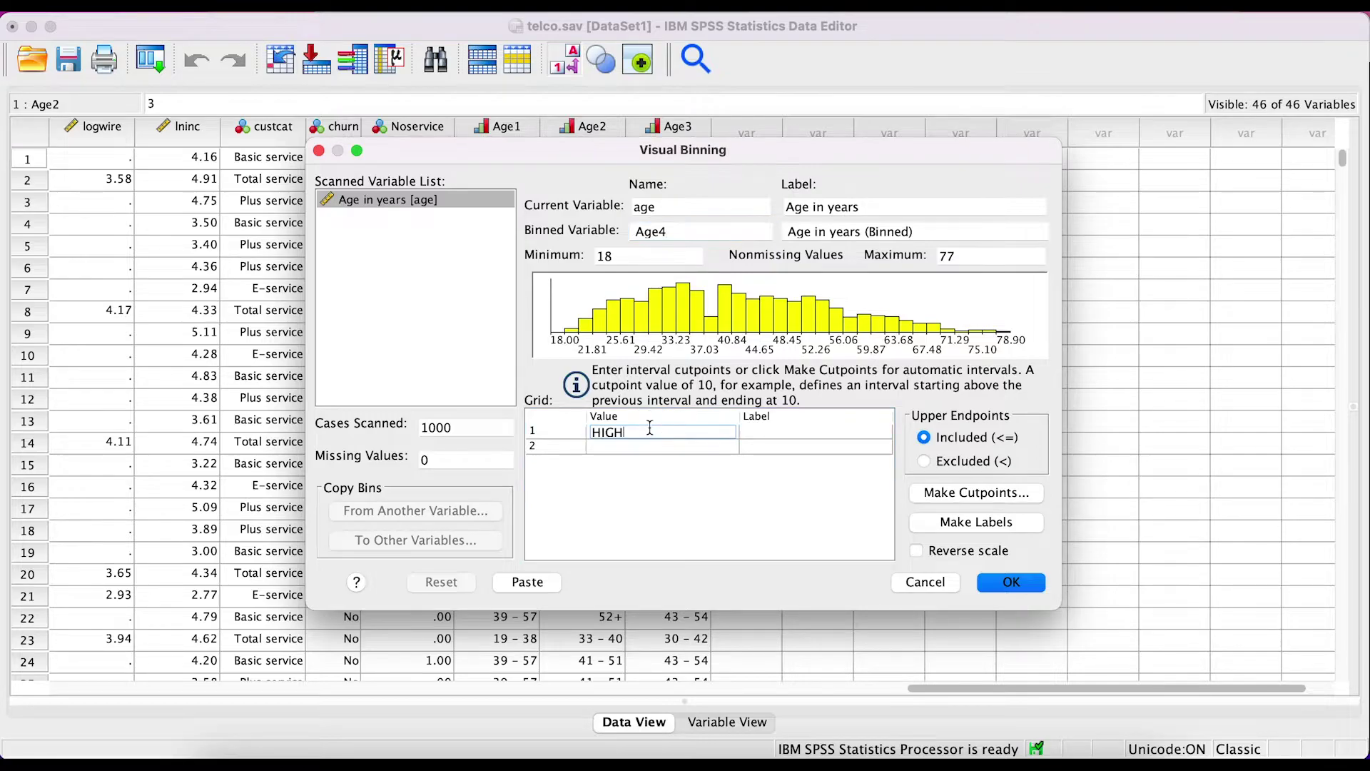
pyautogui.moveTo(649, 431); pyautogui.dragTo(528, 429)
pyautogui.write('22')
pyautogui.press('Return')
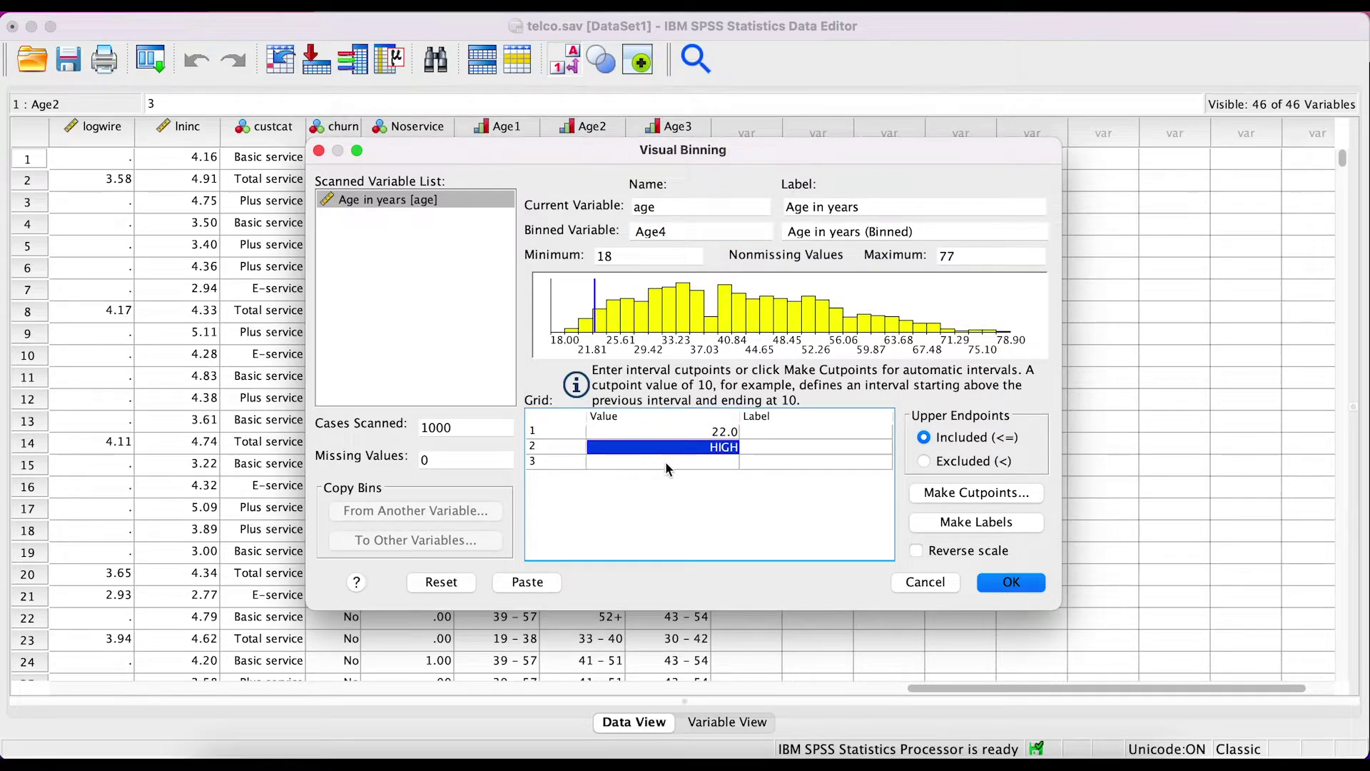
pyautogui.write('29')
pyautogui.press('Return')
pyautogui.write('36')
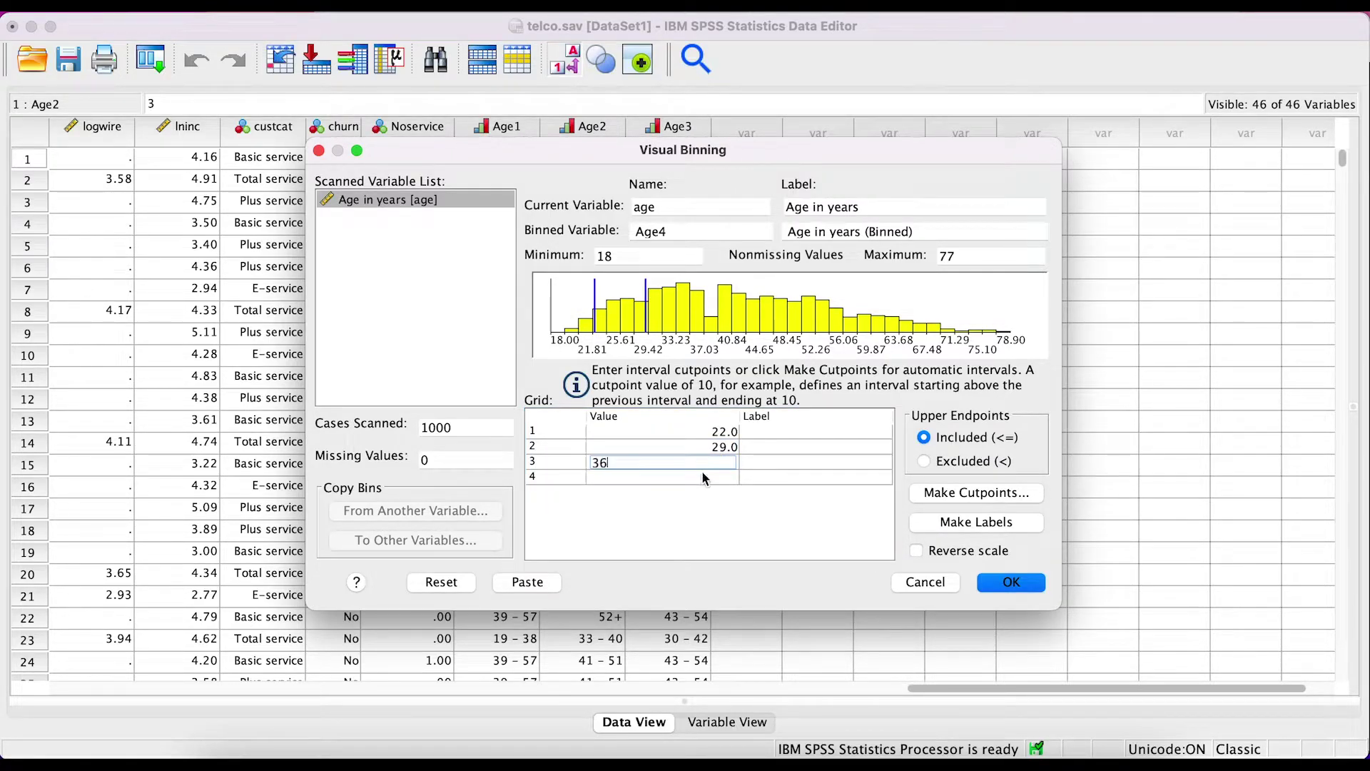
pyautogui.press('Return')
pyautogui.click(947, 522)
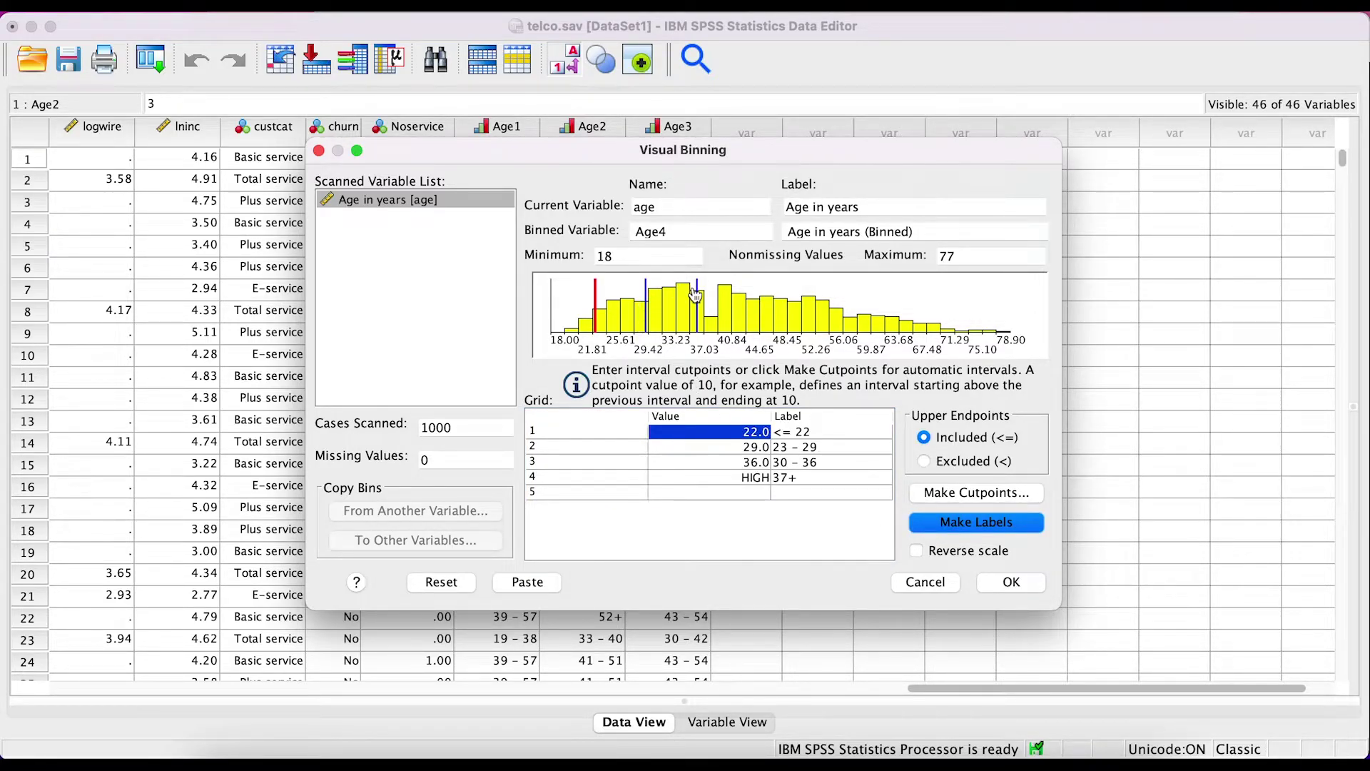
# Move the three cutpoints on the age histogram to about 25.3, 36.3 and 52.2.
pyautogui.moveTo(698, 294); pyautogui.dragTo(816, 293)
pyautogui.moveTo(646, 303); pyautogui.dragTo(700, 304)
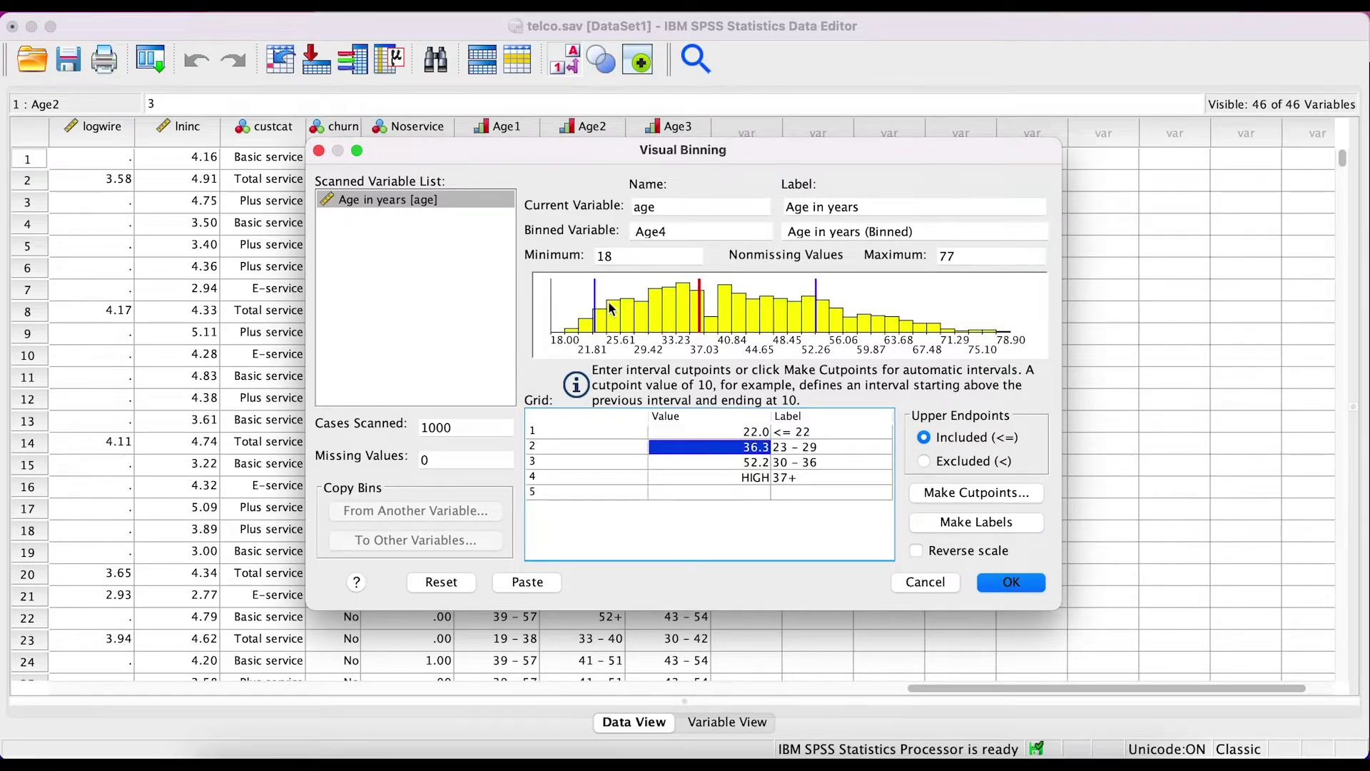
pyautogui.moveTo(595, 303); pyautogui.dragTo(620, 302)
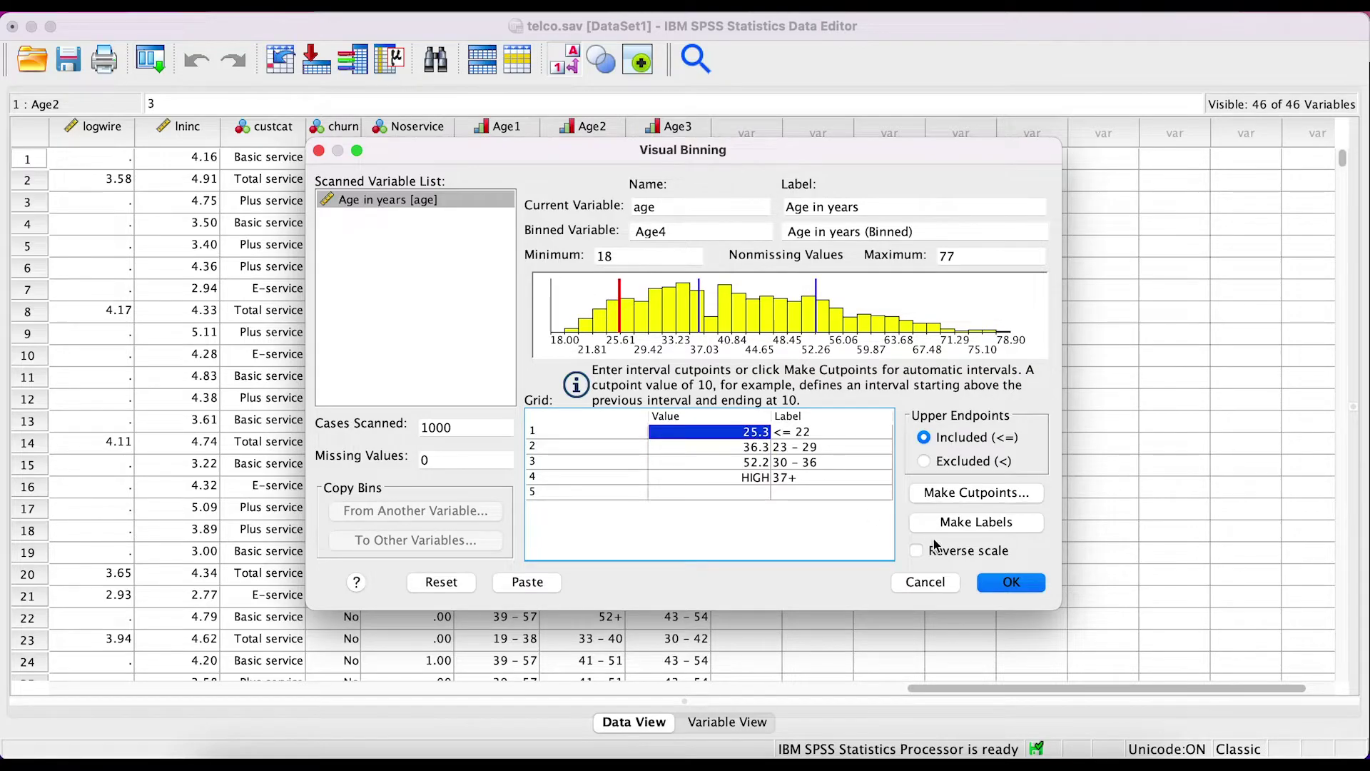
# Create the Age4 variable and view its categories beside the other binned age variables.
pyautogui.click(1002, 583)
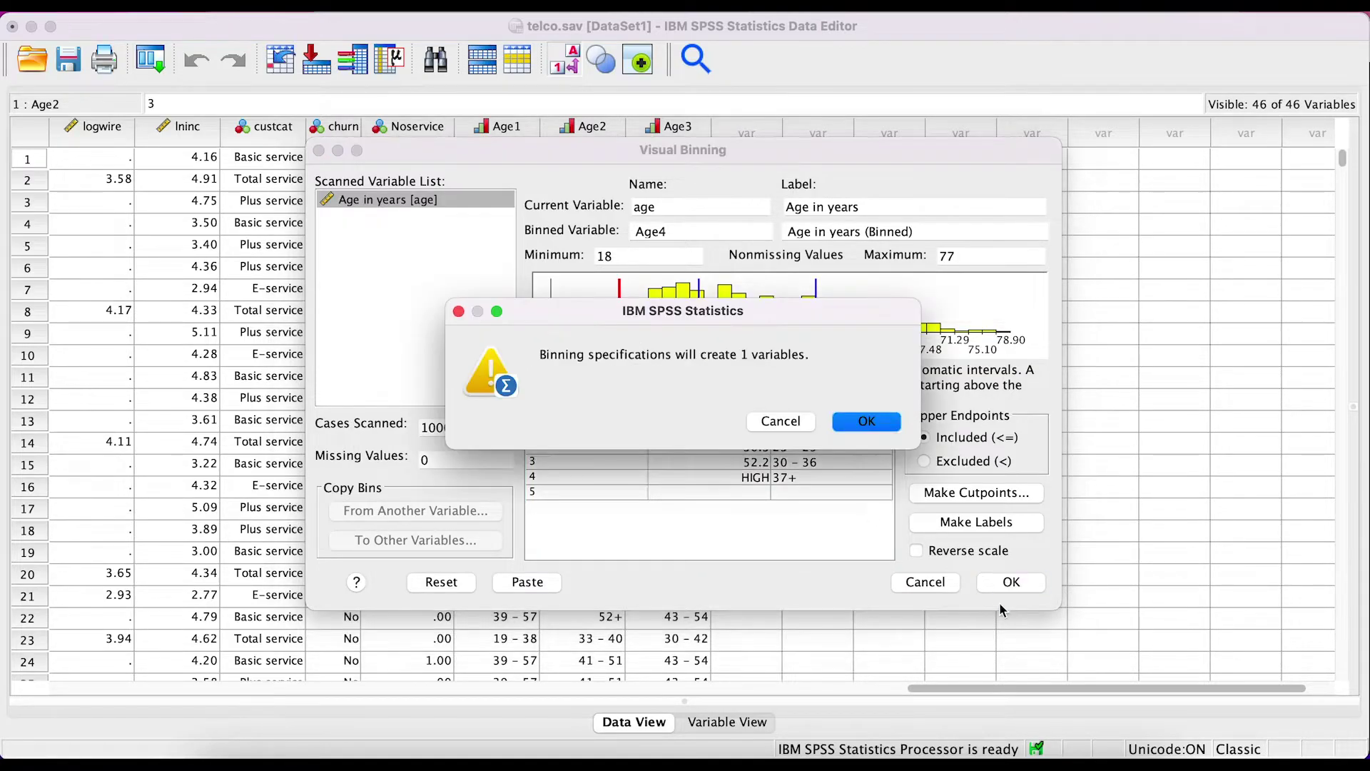
pyautogui.click(844, 423)
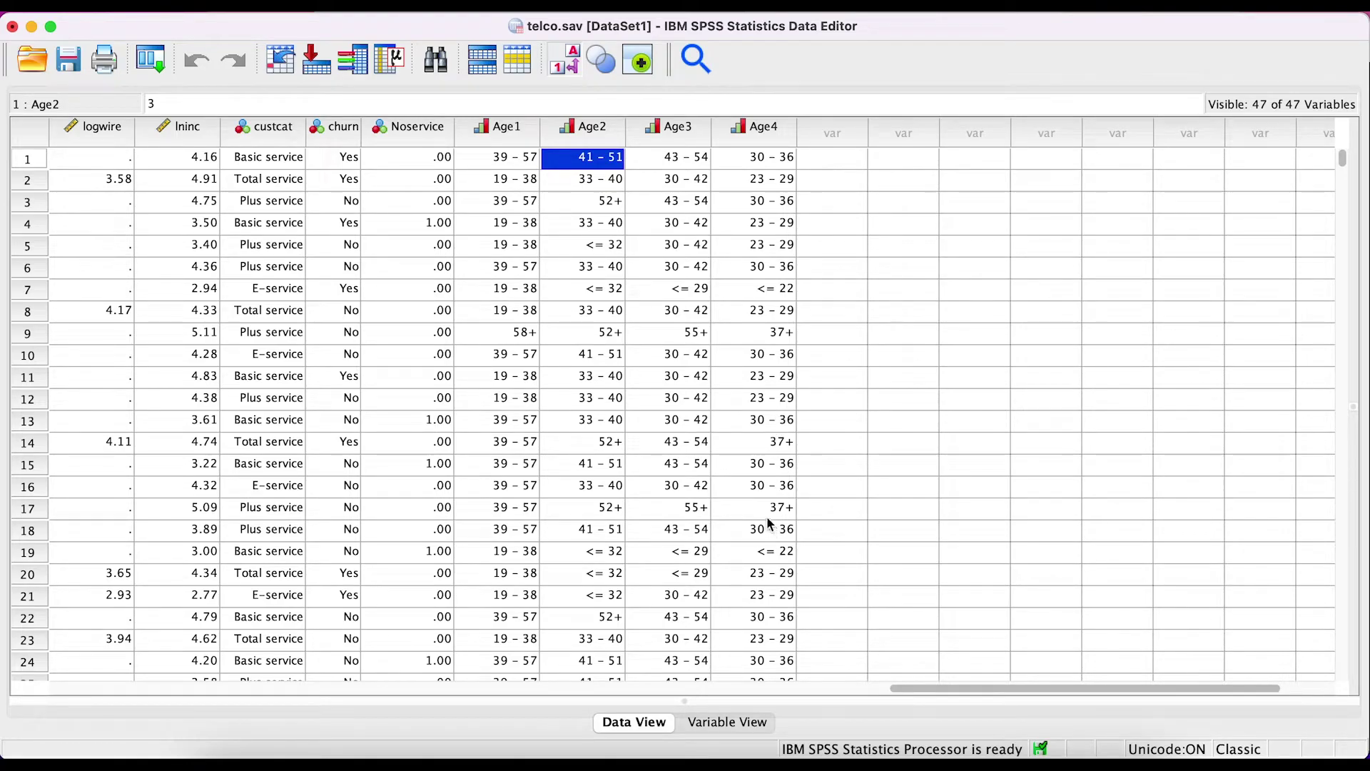
pyautogui.scroll(-3, 775, 518)
pyautogui.scroll(-6, 775, 517)
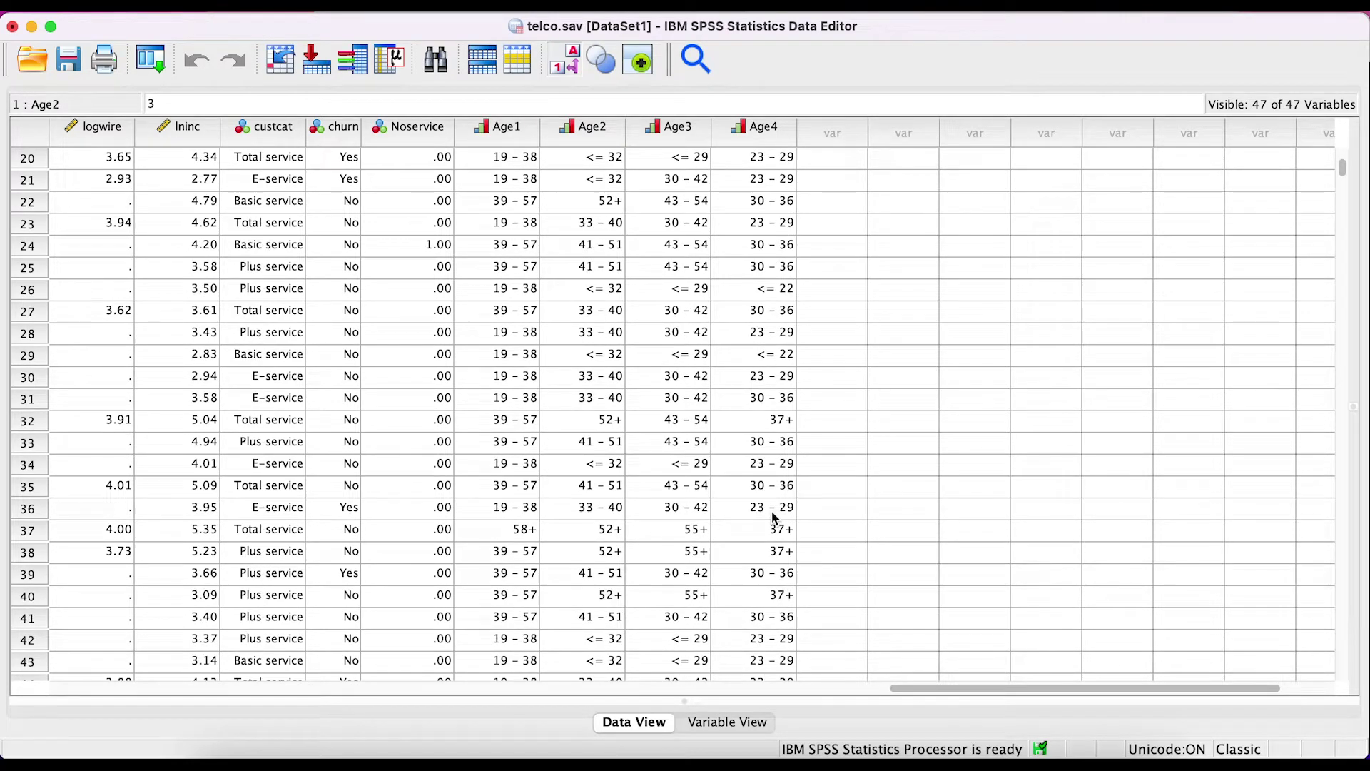